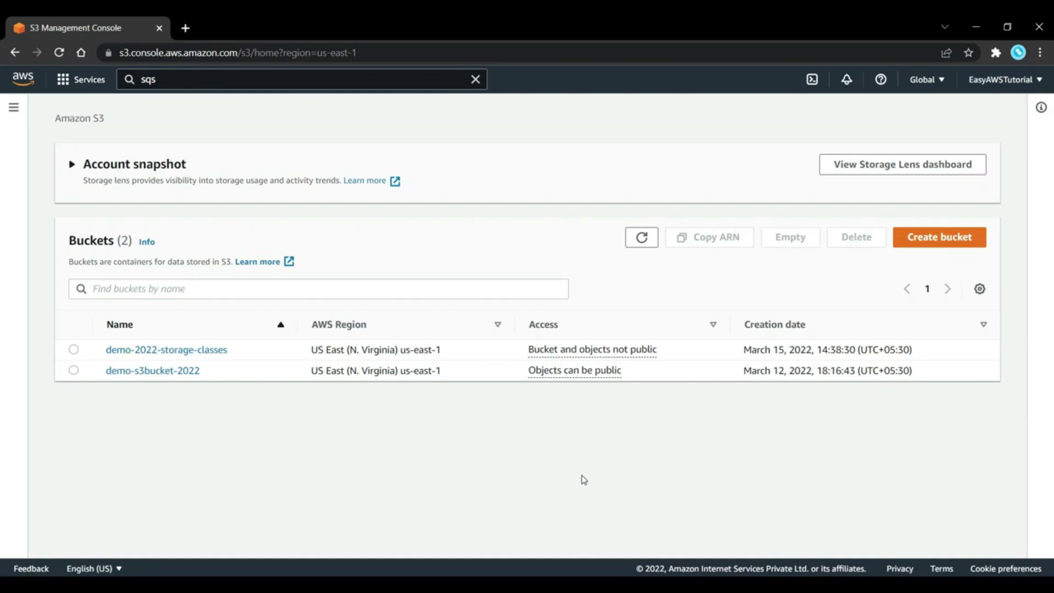
Create an S3 bucket named demo-2022-s3-event-notifications in US East (N. Virginia) us-east-1 with the default settings.
{"action": "left_click", "coordinate": [909, 238]}
{"action": "left_click", "coordinate": [343, 280]}
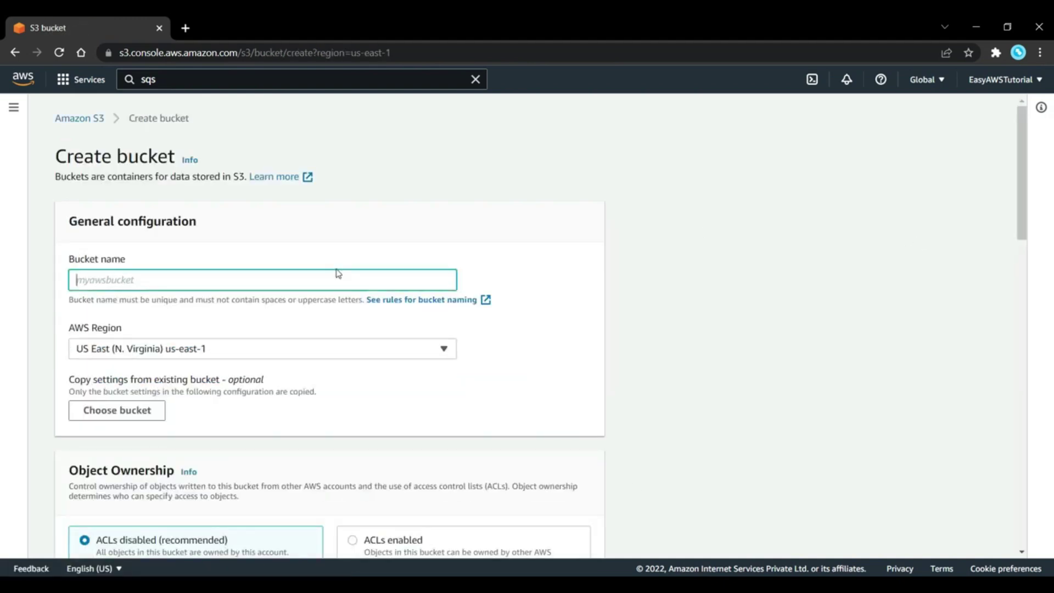
{"action": "type", "text": "demo-2022-s3-event-notifications"}
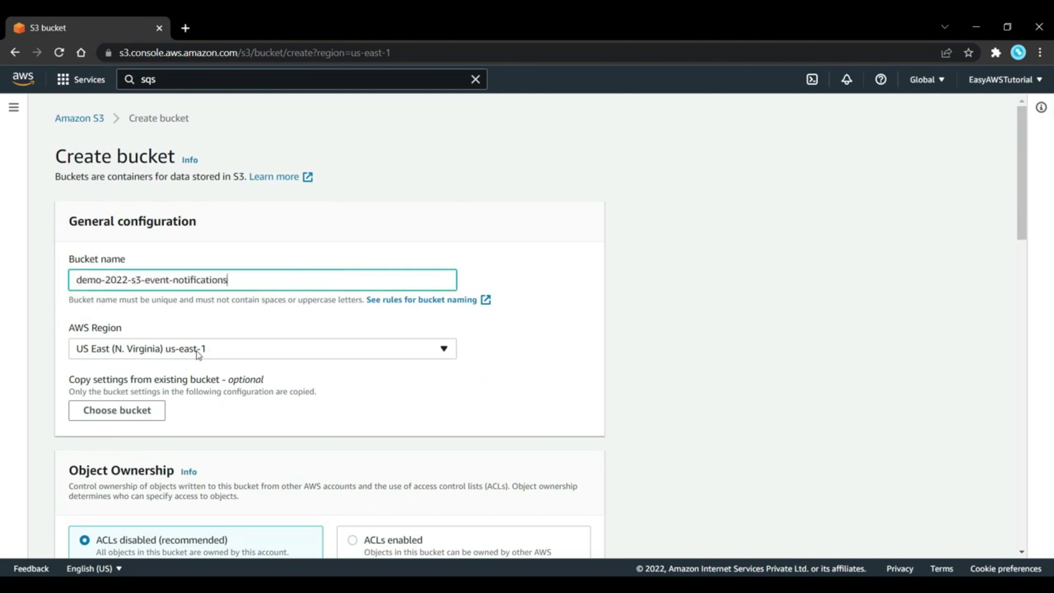
{"action": "left_click", "coordinate": [292, 383]}
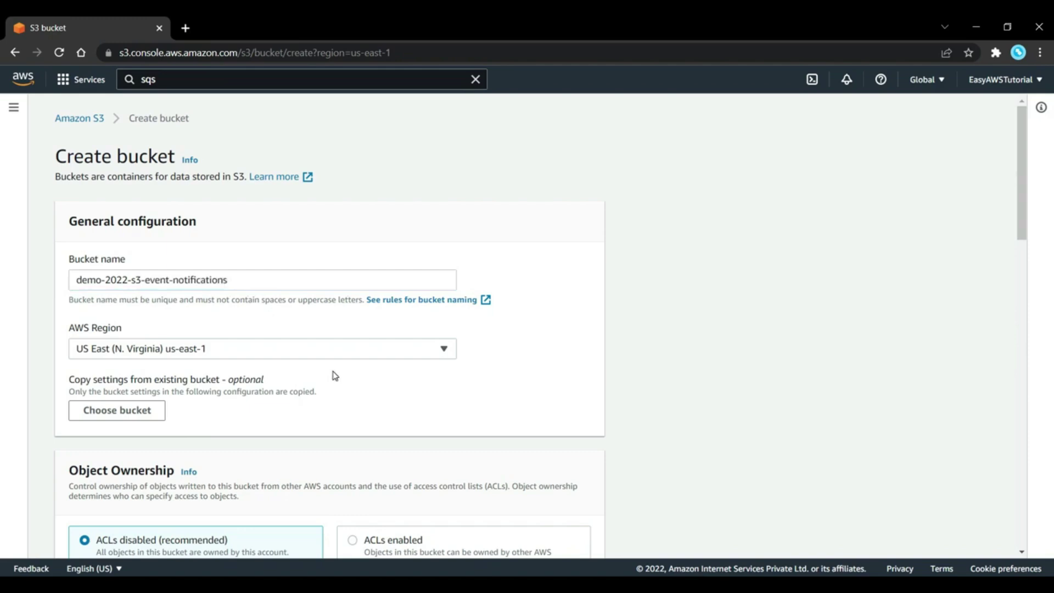
{"action": "scroll", "coordinate": [353, 394], "scroll_direction": "down", "scroll_amount": 20}
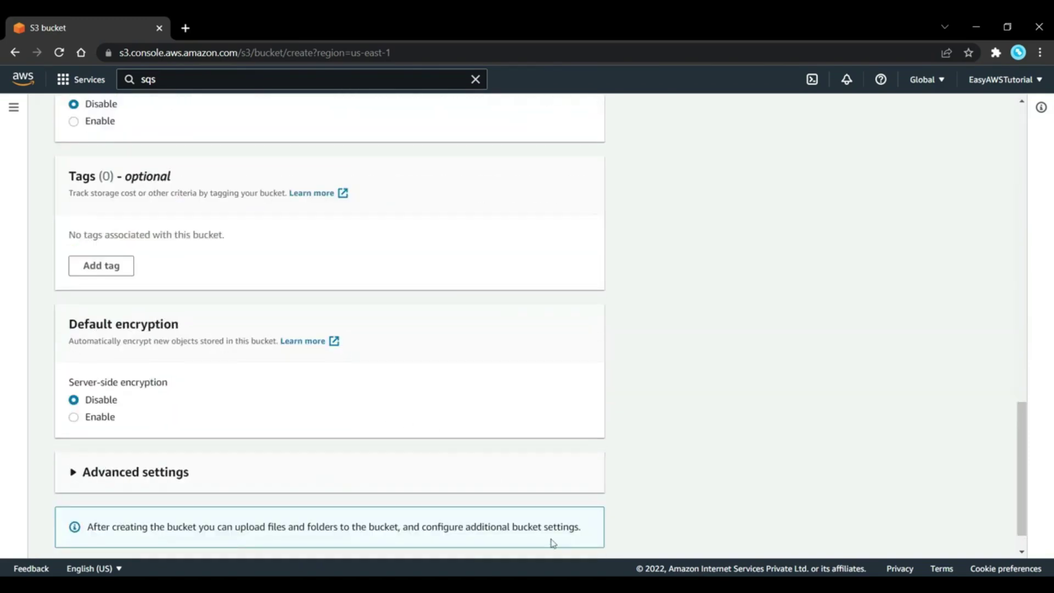
{"action": "left_click", "coordinate": [571, 547]}
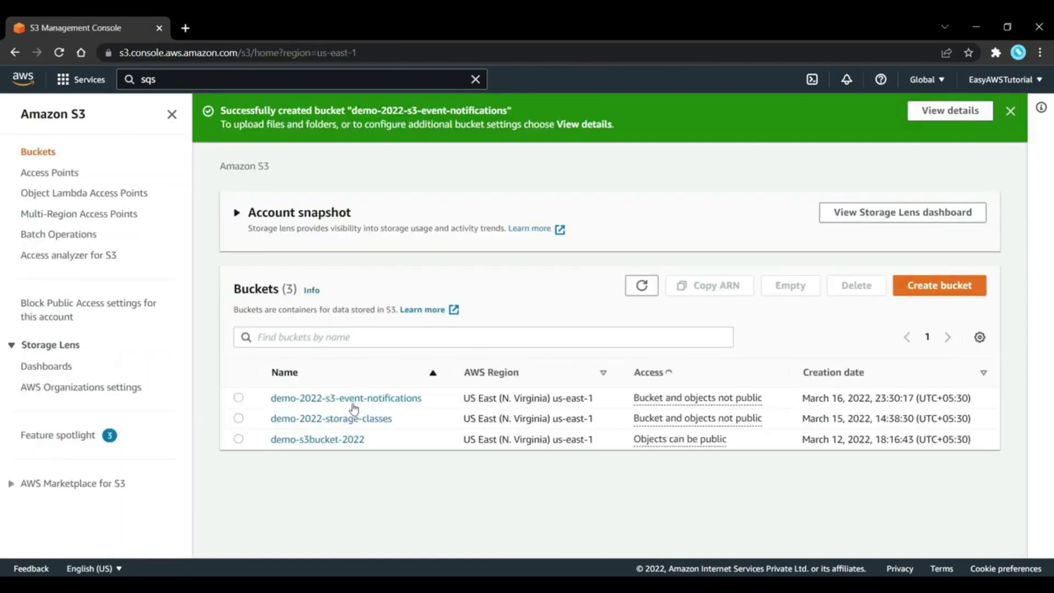
Open the properties of the demo-2022-s3-event-notifications bucket and start creating an event notification.
{"action": "left_click", "coordinate": [355, 399]}
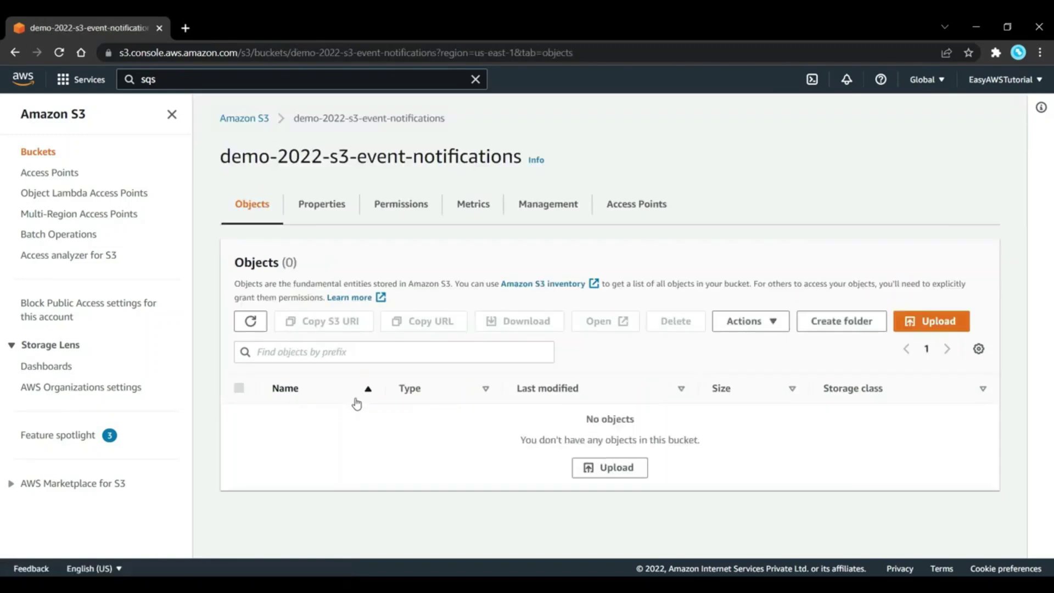
{"action": "left_click", "coordinate": [321, 206]}
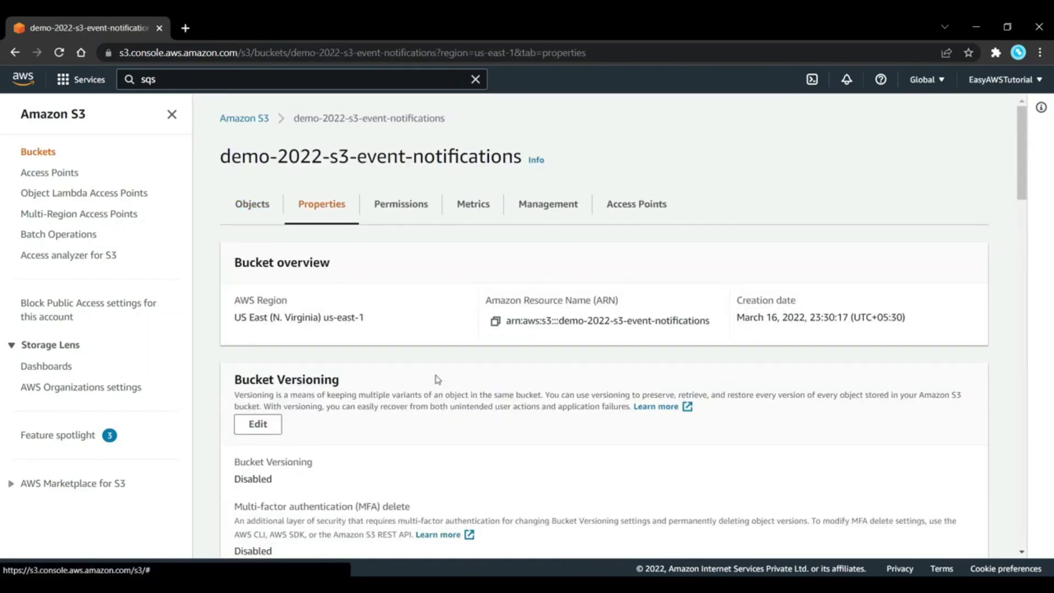
{"action": "scroll", "coordinate": [431, 365], "scroll_direction": "down", "scroll_amount": 10}
{"action": "scroll", "coordinate": [433, 365], "scroll_direction": "down", "scroll_amount": 12}
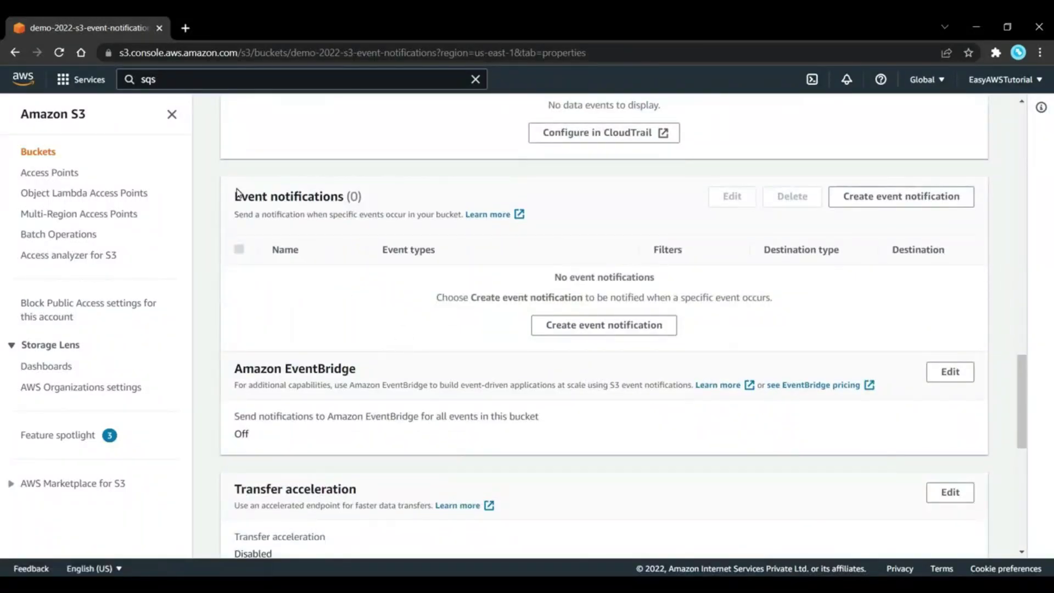
{"action": "left_click_drag", "start_coordinate": [235, 193], "coordinate": [363, 272]}
{"action": "left_click", "coordinate": [355, 282]}
{"action": "left_click", "coordinate": [553, 328]}
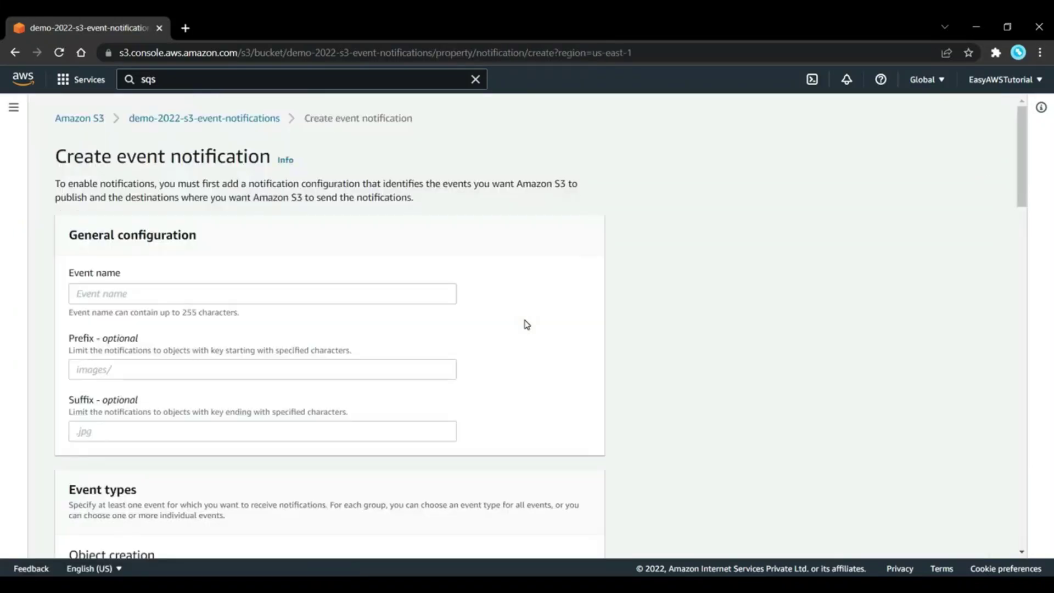
Name the event notification DemoEvent without a prefix filter.
{"action": "left_click", "coordinate": [275, 286]}
{"action": "type", "text": "Demo"}
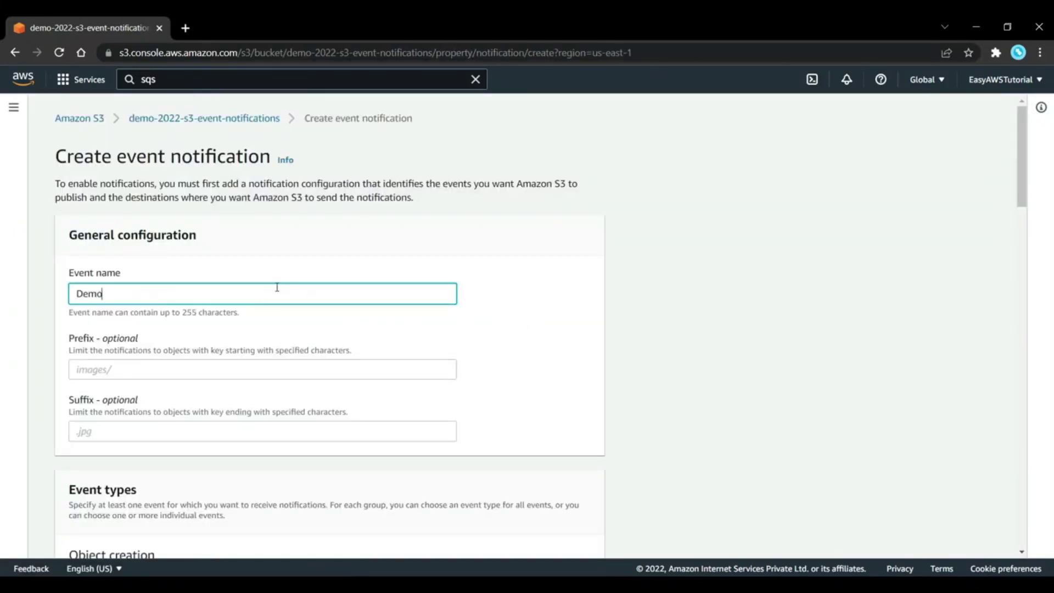
{"action": "type", "text": "Event"}
{"action": "left_click", "coordinate": [228, 360]}
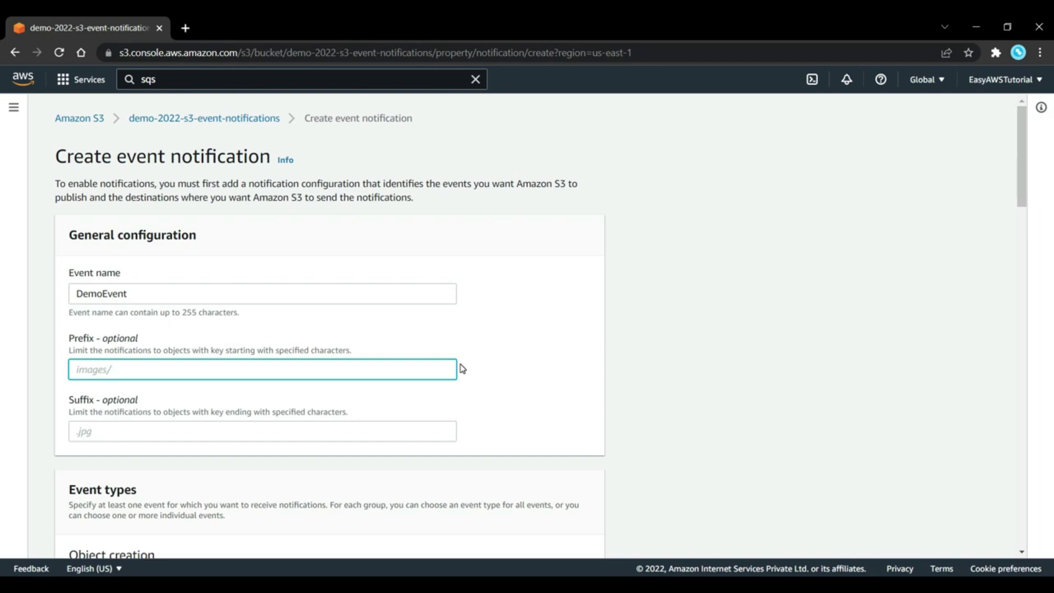
Review the available event types and select all object create events for the notification.
{"action": "scroll", "coordinate": [455, 384], "scroll_direction": "down", "scroll_amount": 6}
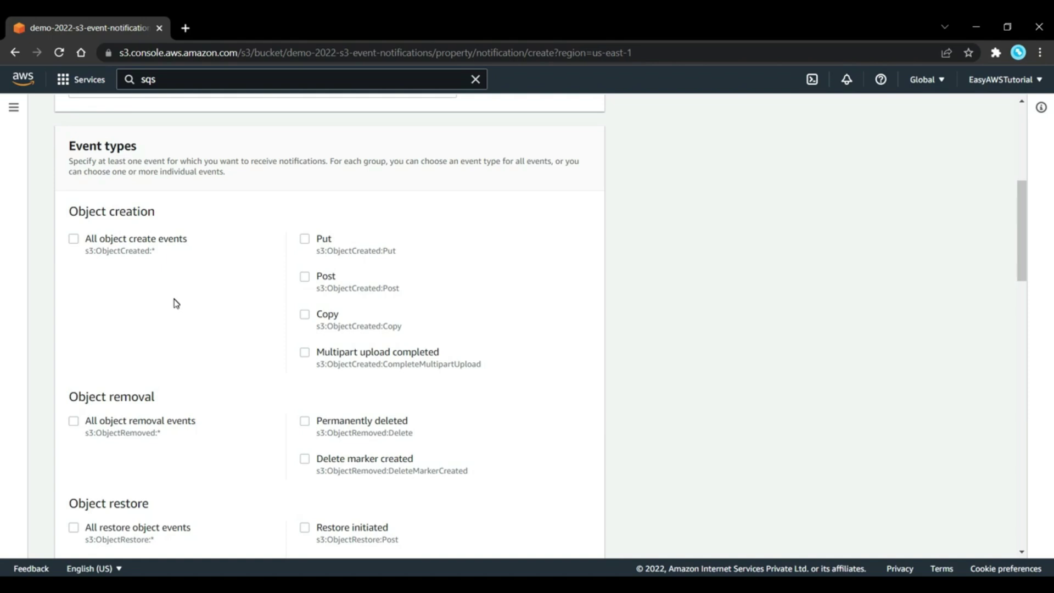
{"action": "scroll", "coordinate": [176, 303], "scroll_direction": "down", "scroll_amount": 3}
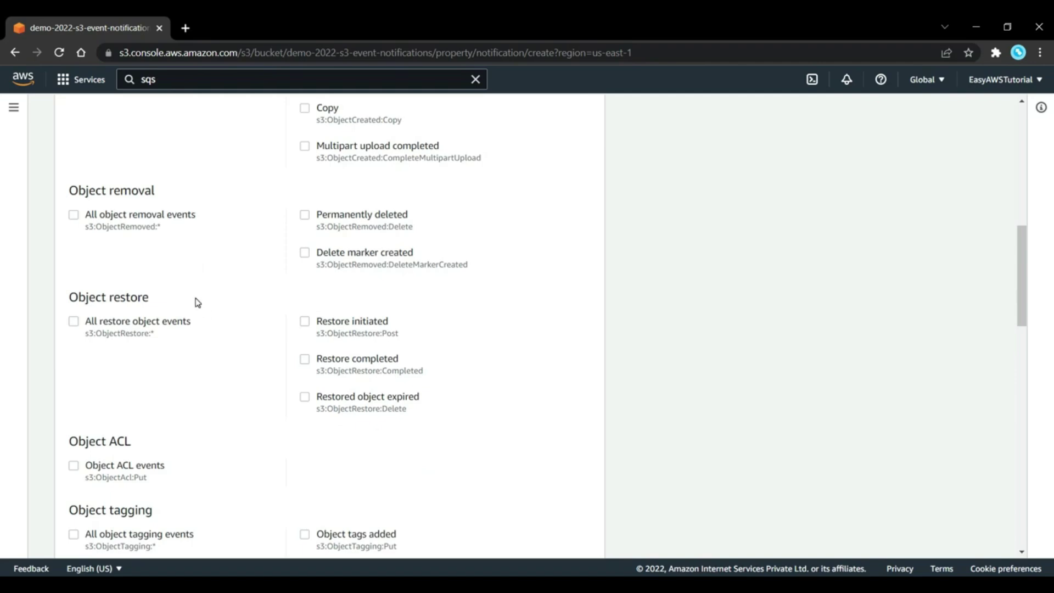
{"action": "scroll", "coordinate": [197, 302], "scroll_direction": "down", "scroll_amount": 1}
{"action": "scroll", "coordinate": [212, 327], "scroll_direction": "up", "scroll_amount": 8}
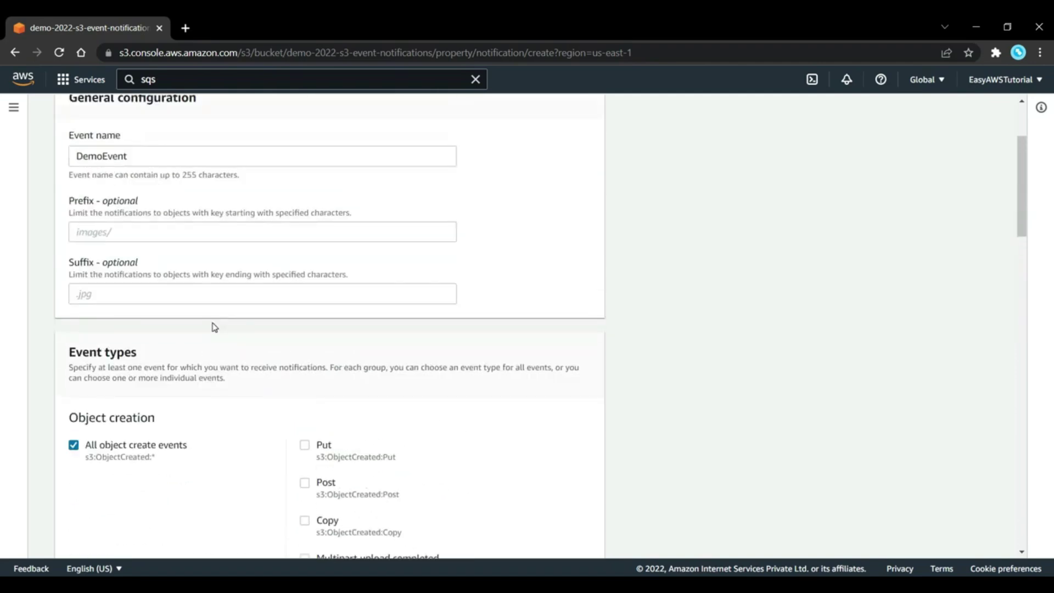
{"action": "scroll", "coordinate": [210, 329], "scroll_direction": "down", "scroll_amount": 5}
{"action": "scroll", "coordinate": [209, 337], "scroll_direction": "up", "scroll_amount": 2}
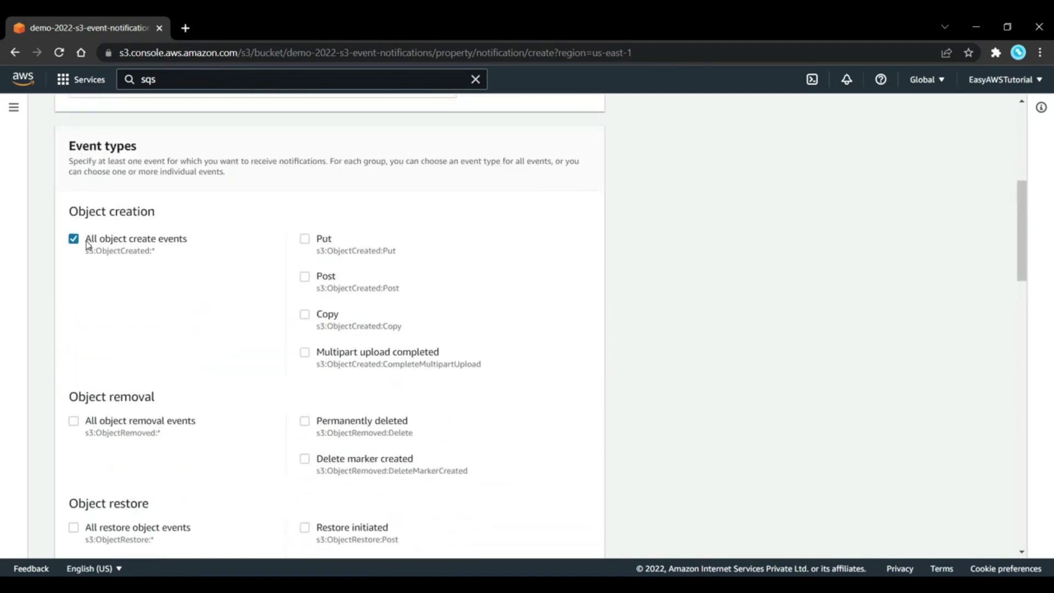
{"action": "left_click_drag", "start_coordinate": [85, 244], "coordinate": [193, 266]}
{"action": "left_click", "coordinate": [190, 264]}
Choose an SQS queue as the destination type of the event notification.
{"action": "scroll", "coordinate": [191, 266], "scroll_direction": "down", "scroll_amount": 9}
{"action": "scroll", "coordinate": [192, 269], "scroll_direction": "down", "scroll_amount": 13}
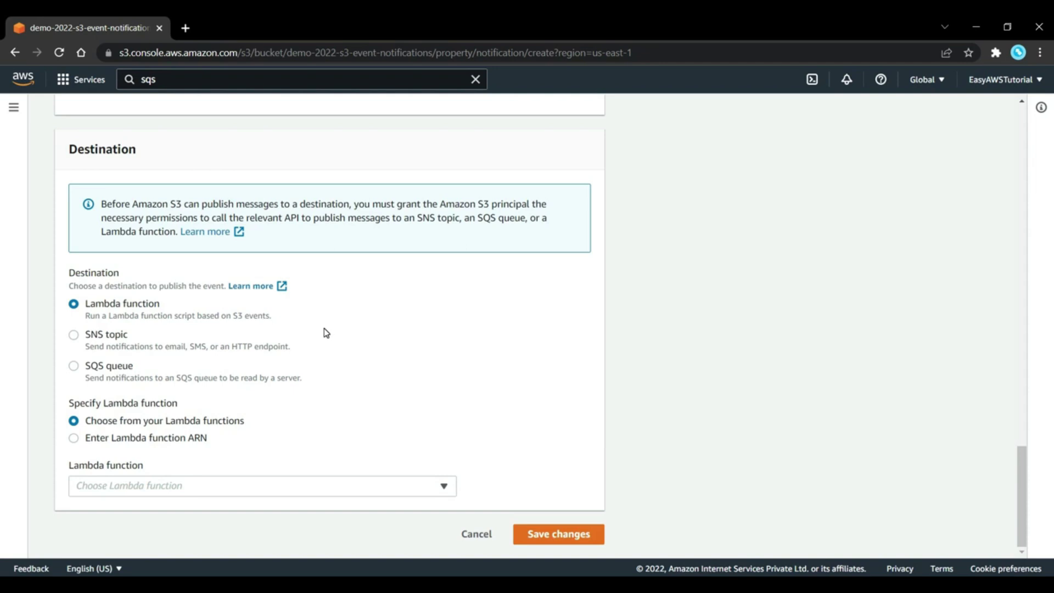
{"action": "left_click", "coordinate": [95, 367]}
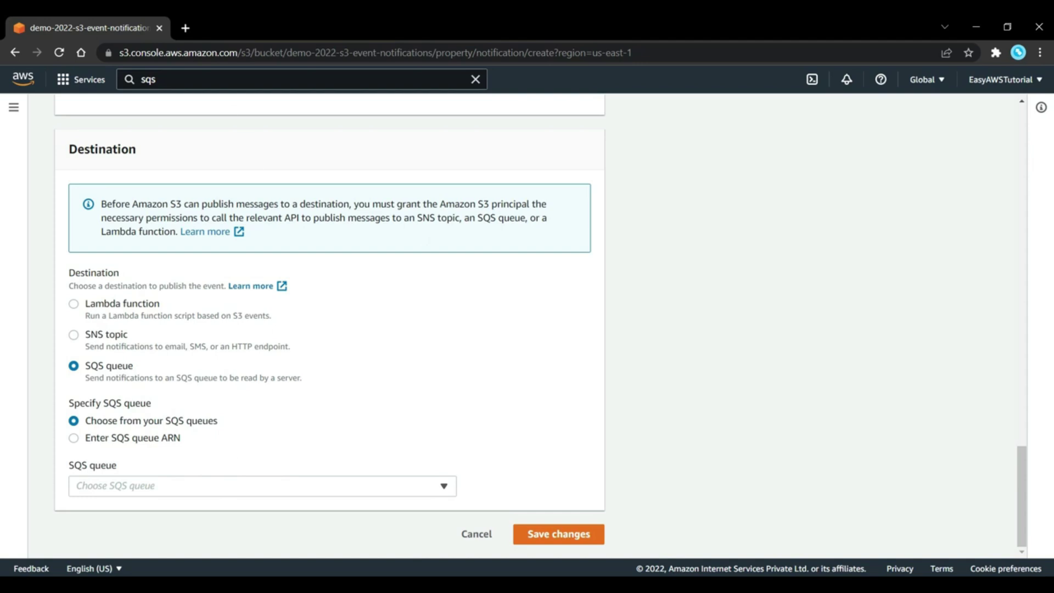
Search the AWS services for sqs and open Simple Queue Service in a separate browser tab.
{"action": "left_click_drag", "start_coordinate": [165, 80], "coordinate": [95, 98]}
{"action": "type", "text": "sq"}
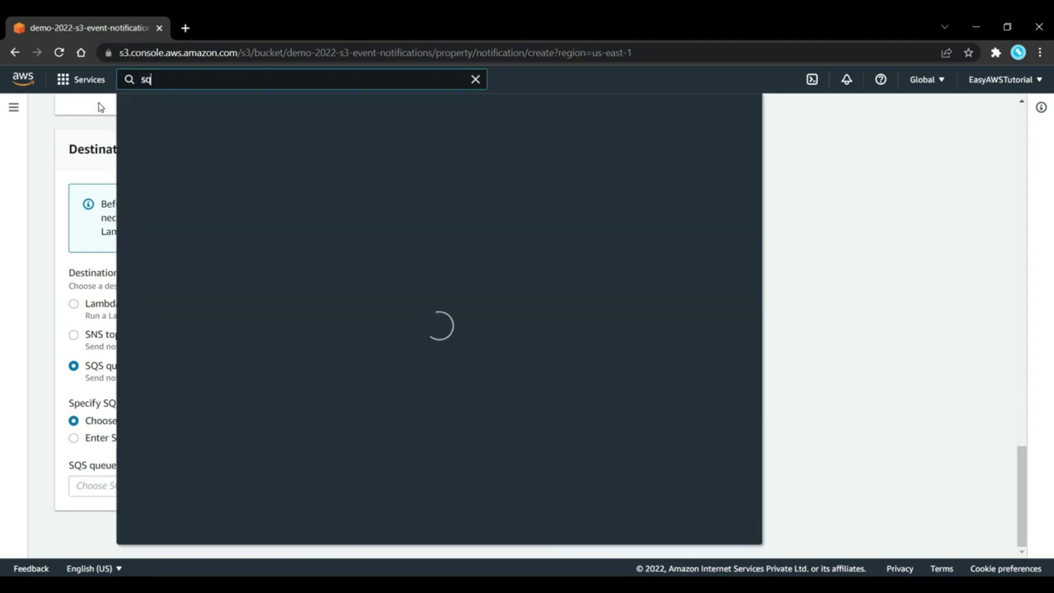
{"action": "type", "text": "s"}
{"action": "middle_click", "coordinate": [379, 187]}
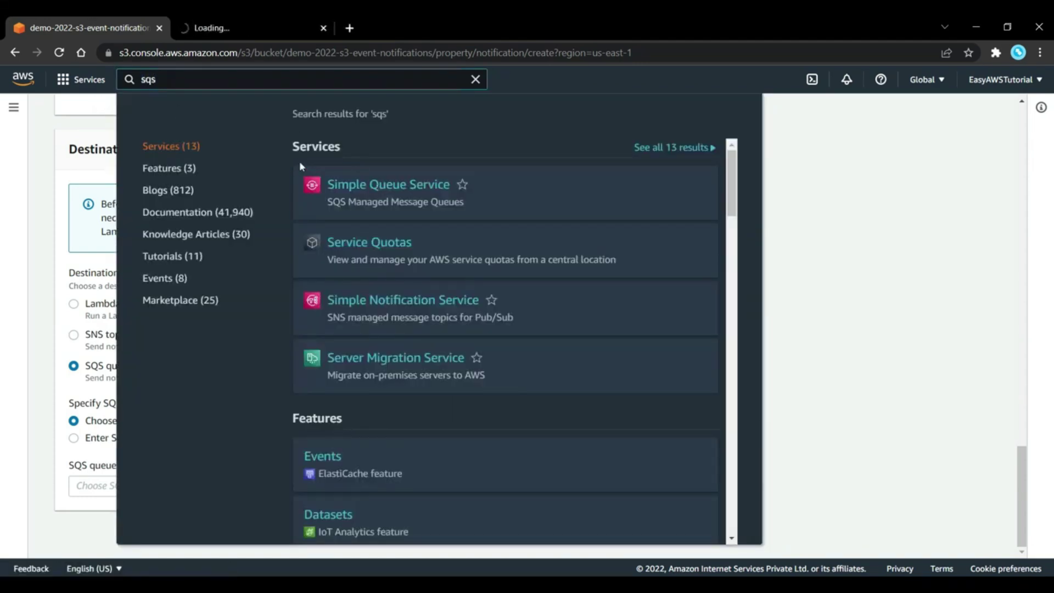
{"action": "left_click", "coordinate": [256, 27]}
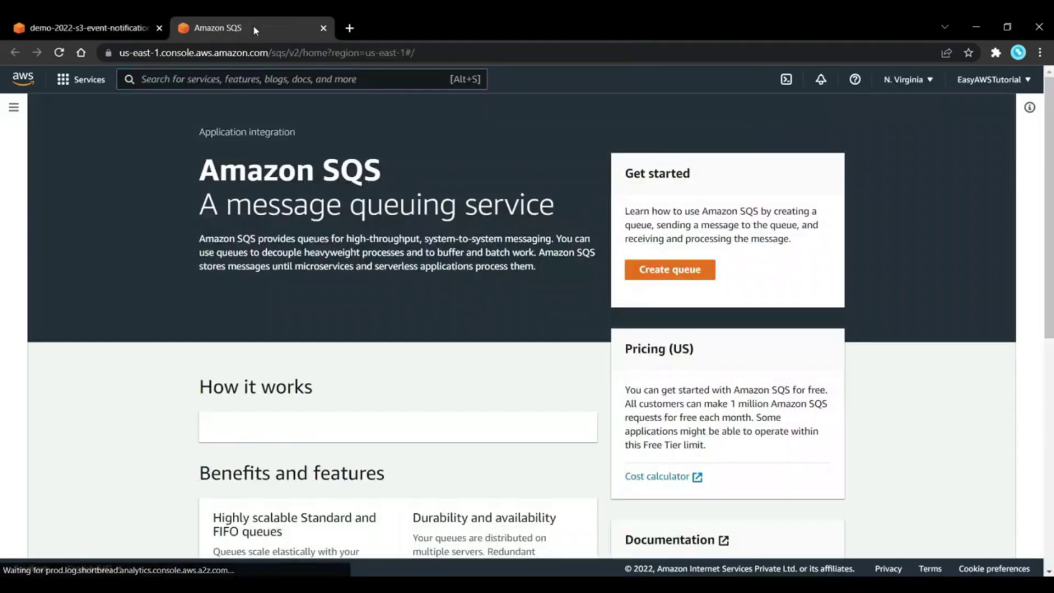
Create a Standard SQS queue named demo-s3-notifications with the default configuration and basic access policy.
{"action": "left_click", "coordinate": [687, 276]}
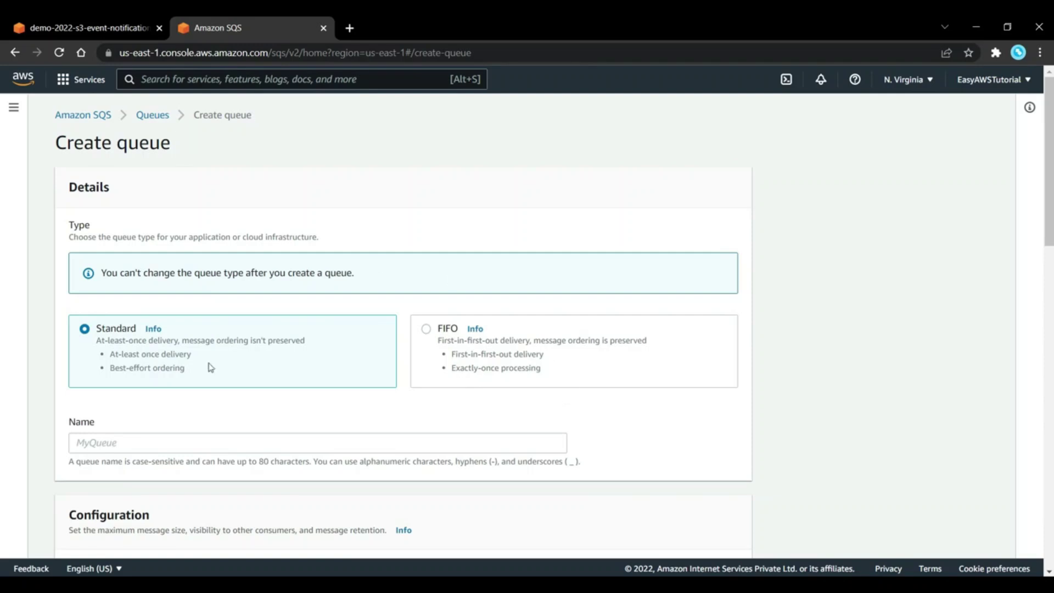
{"action": "left_click", "coordinate": [130, 442]}
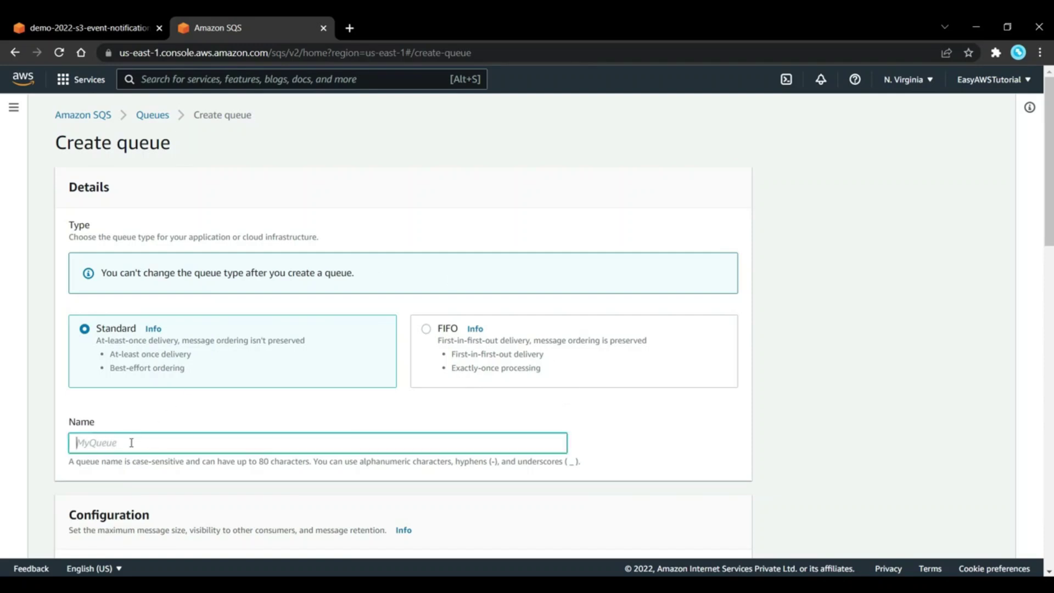
{"action": "type", "text": "demo-s3-notifications"}
{"action": "scroll", "coordinate": [200, 362], "scroll_direction": "down", "scroll_amount": 4}
{"action": "scroll", "coordinate": [200, 362], "scroll_direction": "down", "scroll_amount": 9}
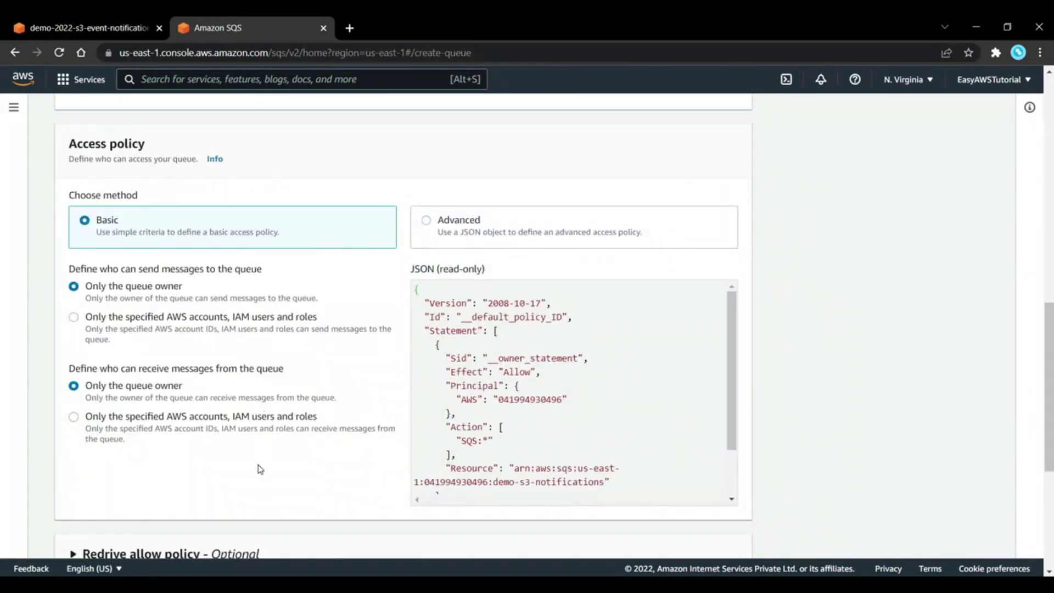
{"action": "scroll", "coordinate": [260, 472], "scroll_direction": "down", "scroll_amount": 5}
{"action": "double_click", "coordinate": [712, 530]}
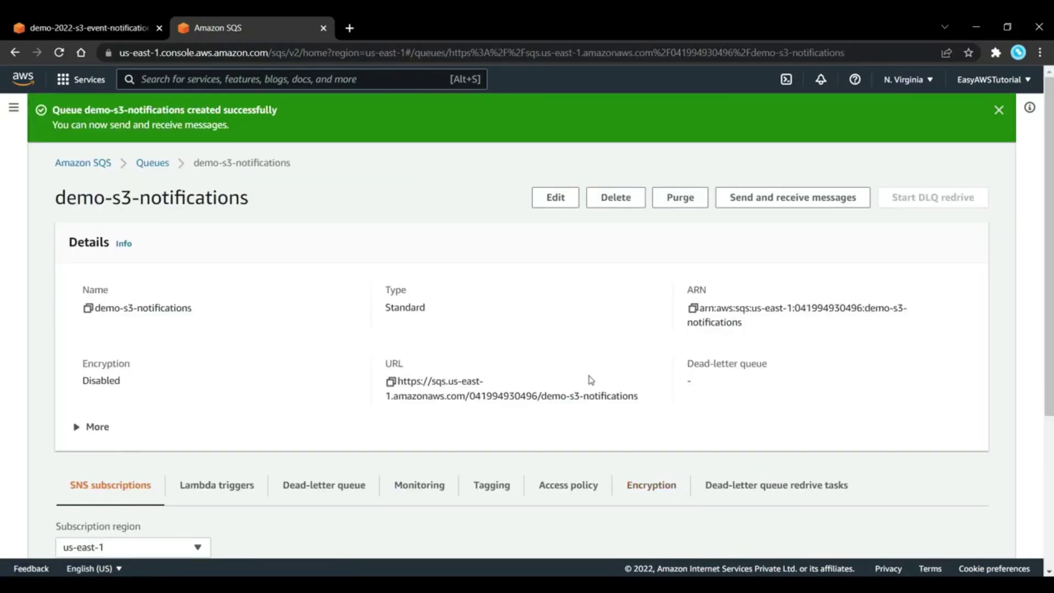
Examine the access policy JSON of the demo-s3-notifications queue.
{"action": "scroll", "coordinate": [585, 381], "scroll_direction": "down", "scroll_amount": 4}
{"action": "left_click", "coordinate": [550, 265]}
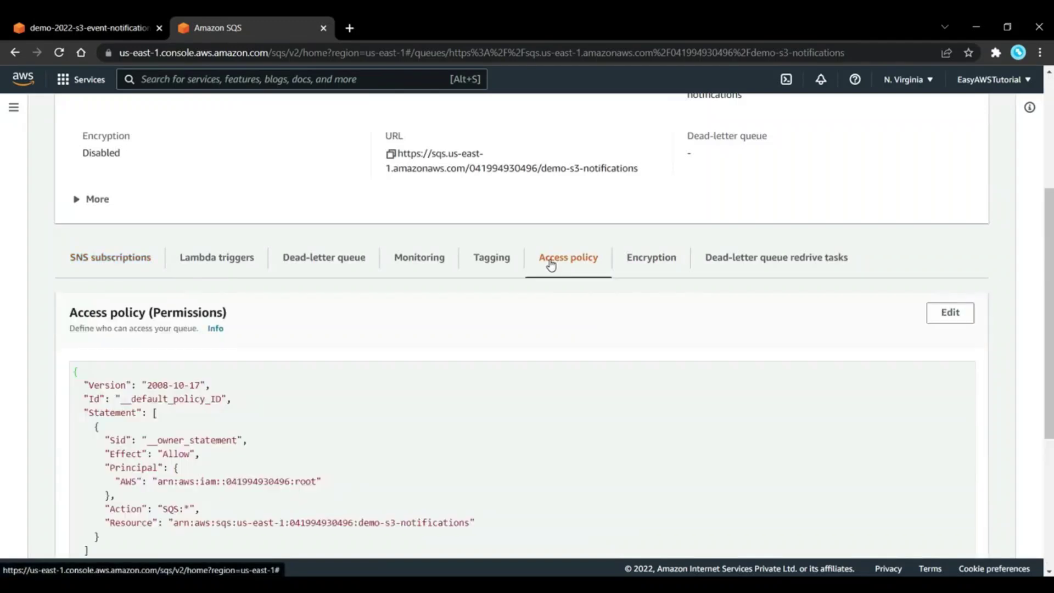
{"action": "scroll", "coordinate": [332, 356], "scroll_direction": "down", "scroll_amount": 3}
{"action": "left_click_drag", "start_coordinate": [193, 445], "coordinate": [63, 225]}
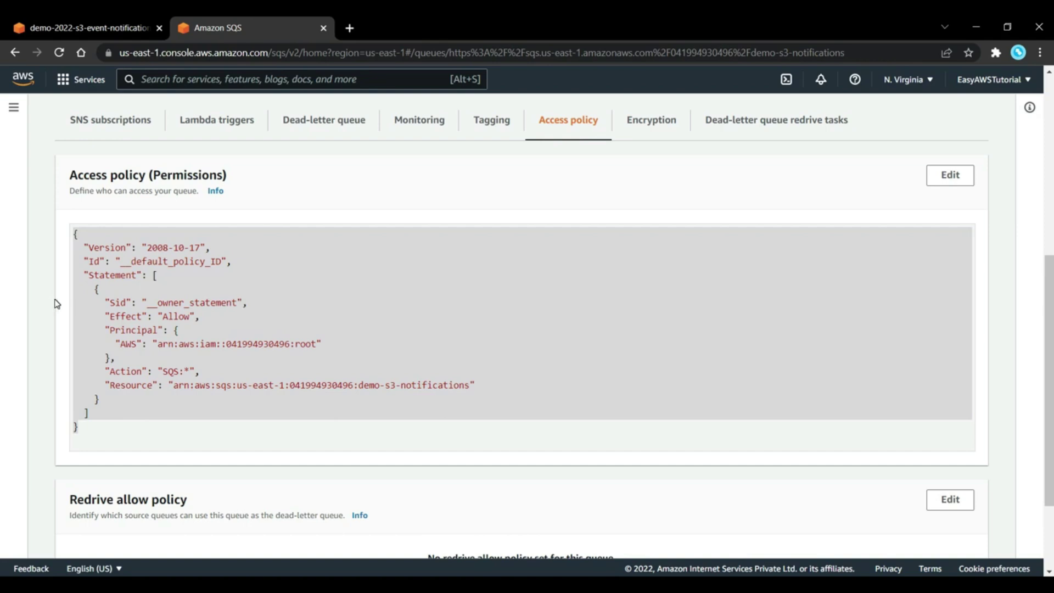
Return to the S3 event notification form, reload it and name the event DemoEvent.
{"action": "left_click", "coordinate": [82, 29]}
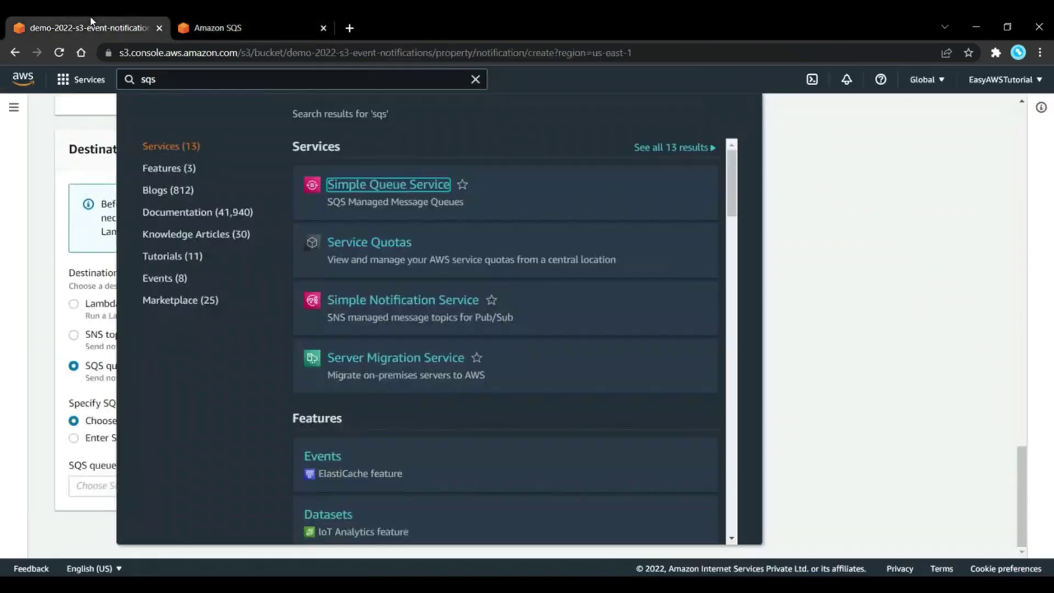
{"action": "left_click", "coordinate": [843, 207]}
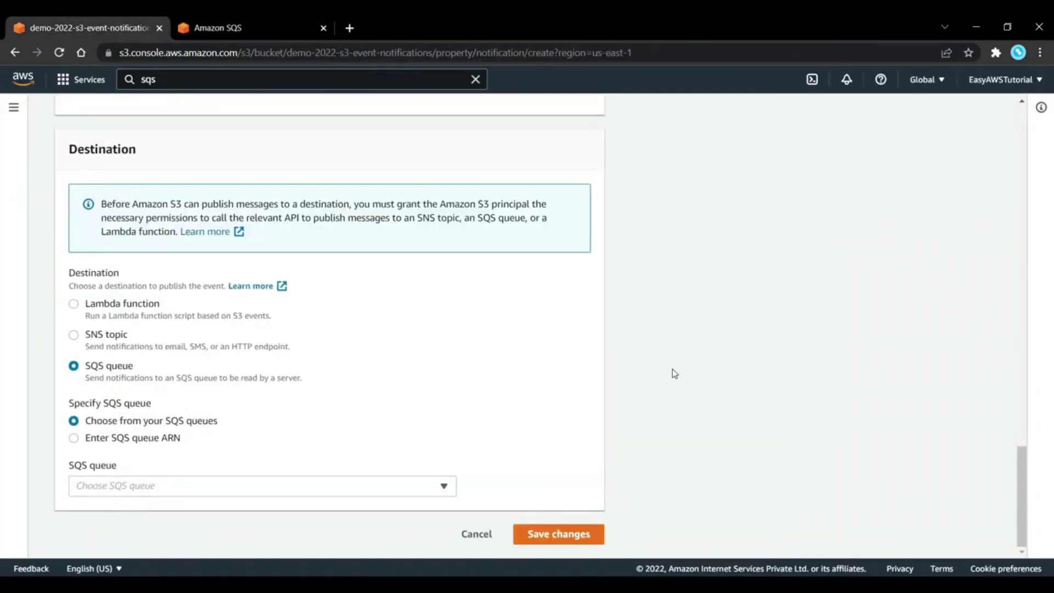
{"action": "key", "text": "F5"}
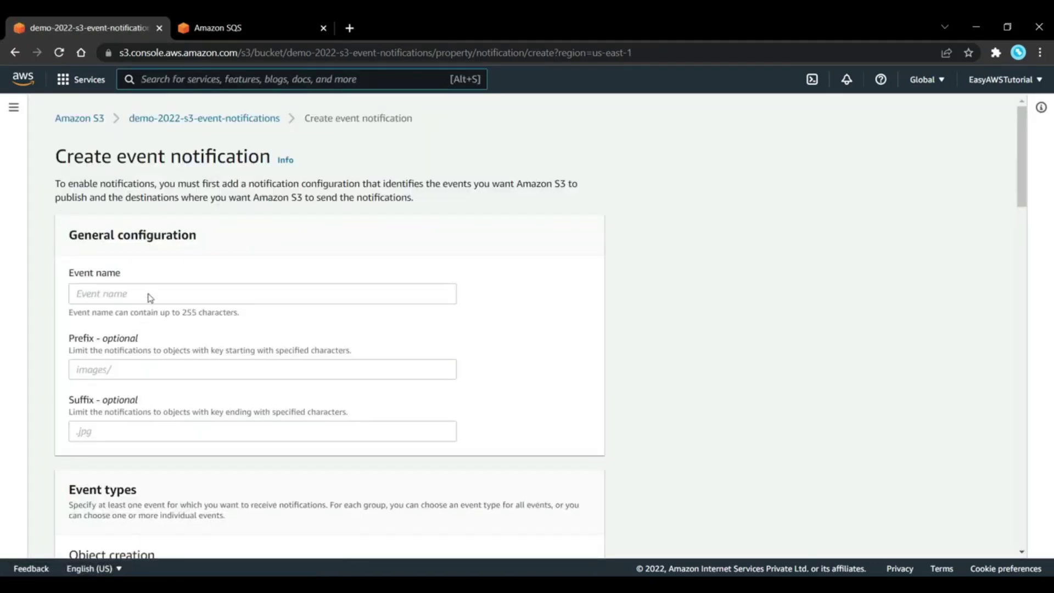
{"action": "left_click", "coordinate": [147, 292]}
{"action": "type", "text": "StoredEvent"}
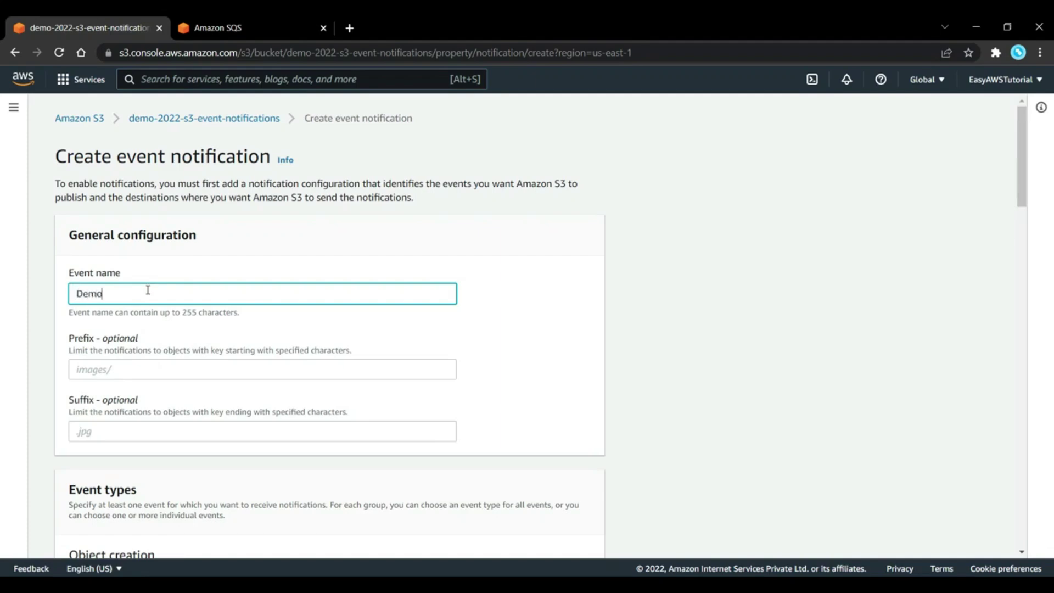
Enable all object create events as the event type for the reloaded notification form.
{"action": "scroll", "coordinate": [239, 281], "scroll_direction": "down", "scroll_amount": 8}
{"action": "scroll", "coordinate": [245, 280], "scroll_direction": "up", "scroll_amount": 3}
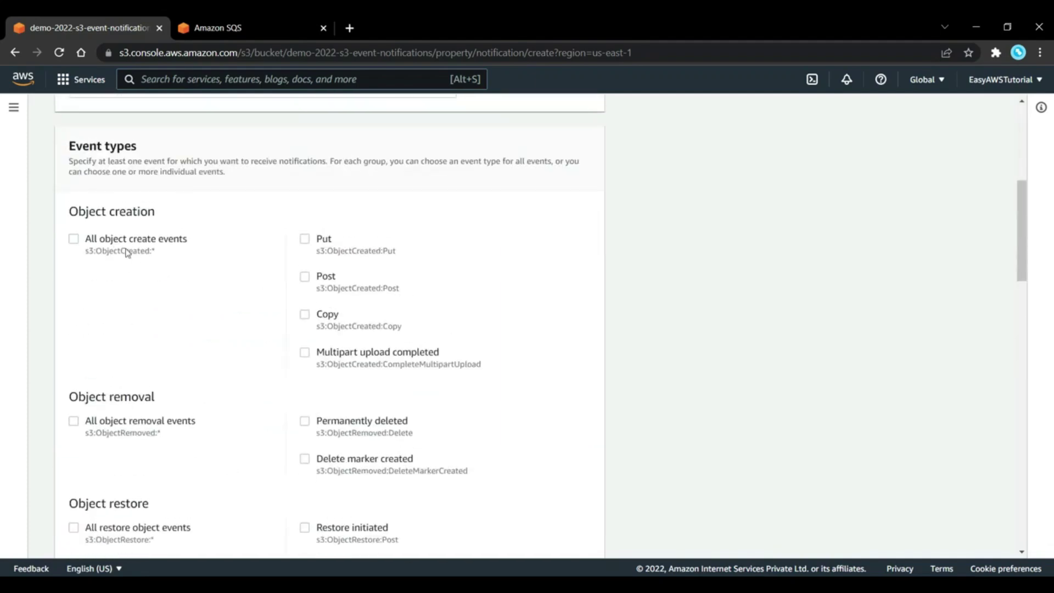
{"action": "left_click", "coordinate": [119, 242]}
Set the destination to the SQS queue demo-s3-notifications and try to save the event notification.
{"action": "scroll", "coordinate": [198, 353], "scroll_direction": "down", "scroll_amount": 10}
{"action": "scroll", "coordinate": [211, 384], "scroll_direction": "down", "scroll_amount": 2}
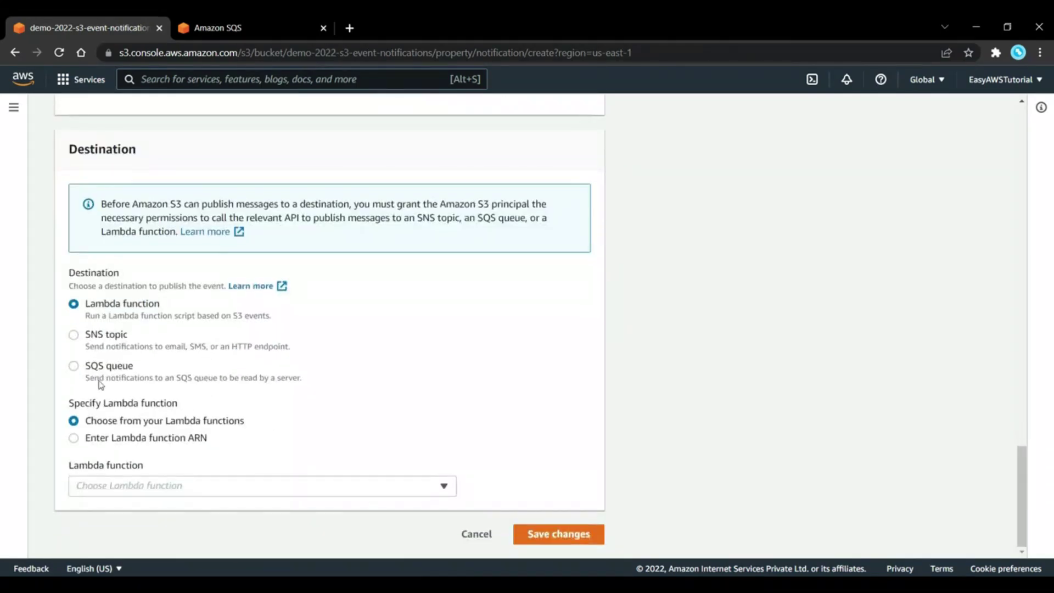
{"action": "left_click", "coordinate": [89, 368]}
{"action": "left_click", "coordinate": [210, 486]}
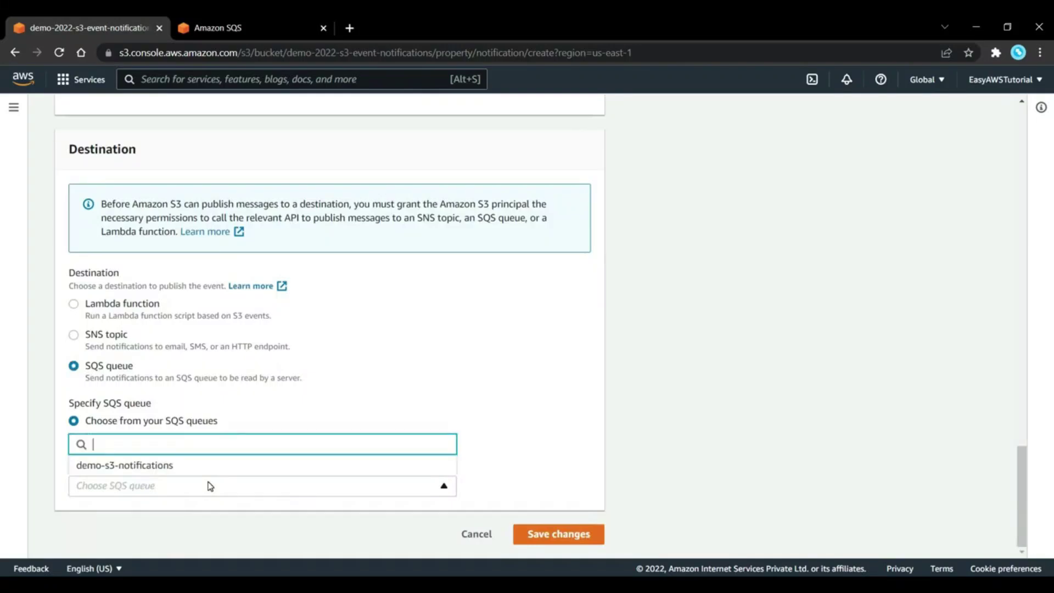
{"action": "left_click", "coordinate": [172, 465]}
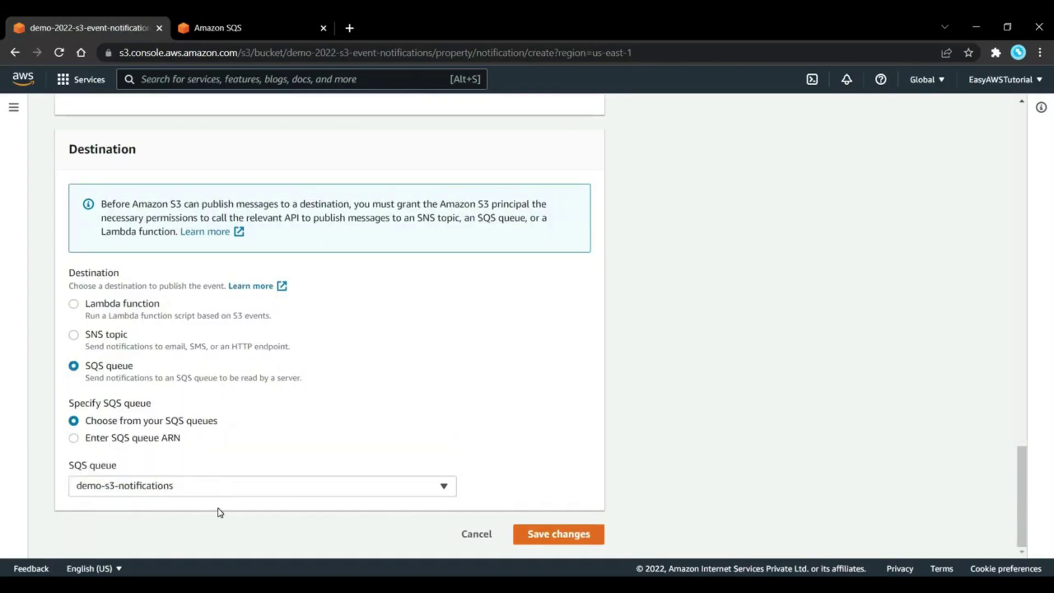
{"action": "left_click", "coordinate": [549, 540]}
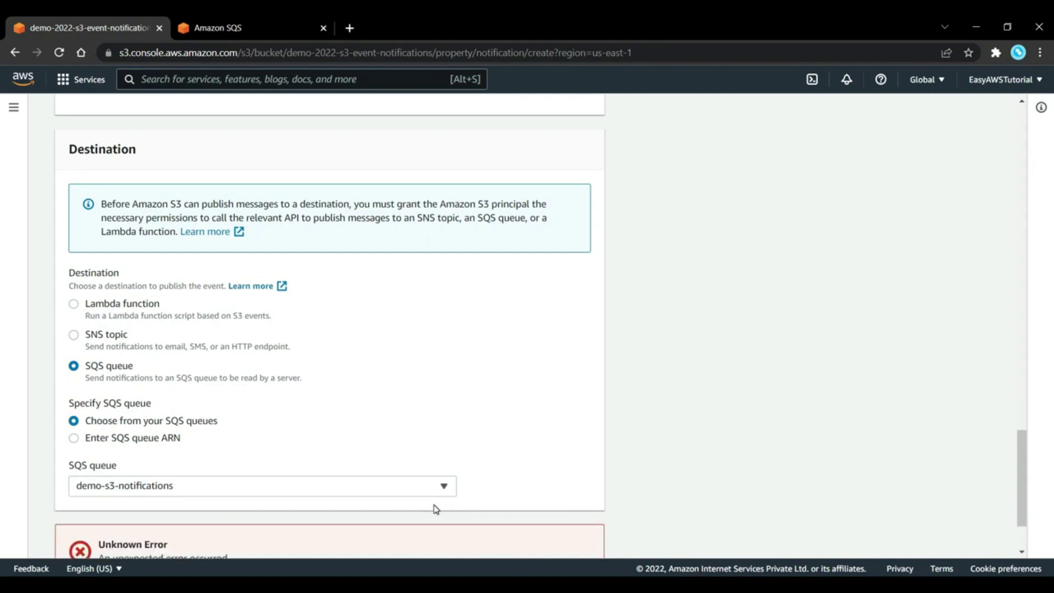
Expand the API response of the failed event notification save and read its error text.
{"action": "left_click", "coordinate": [172, 493]}
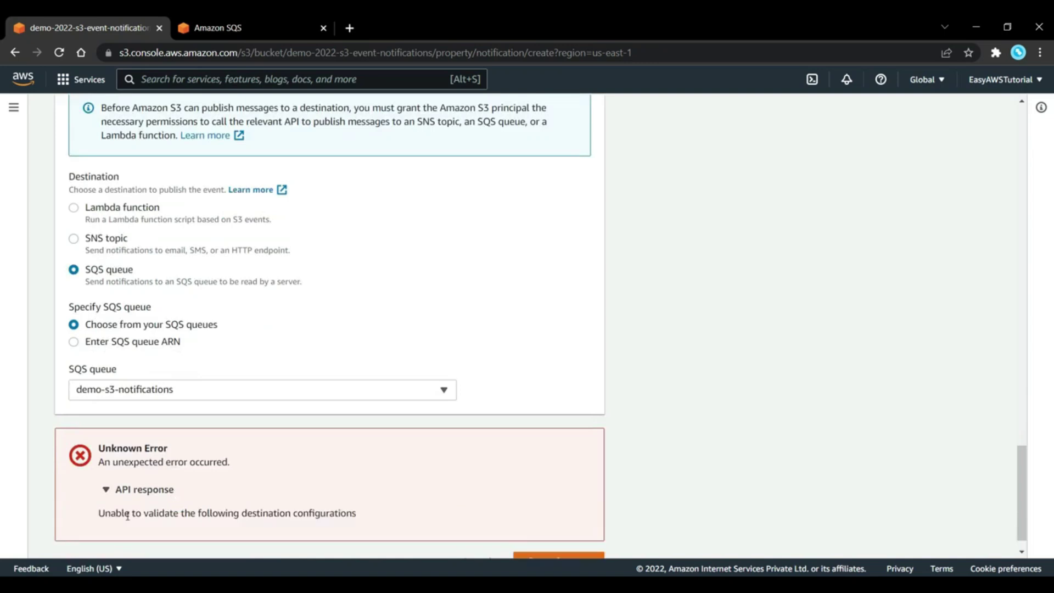
{"action": "left_click_drag", "start_coordinate": [97, 520], "coordinate": [397, 519]}
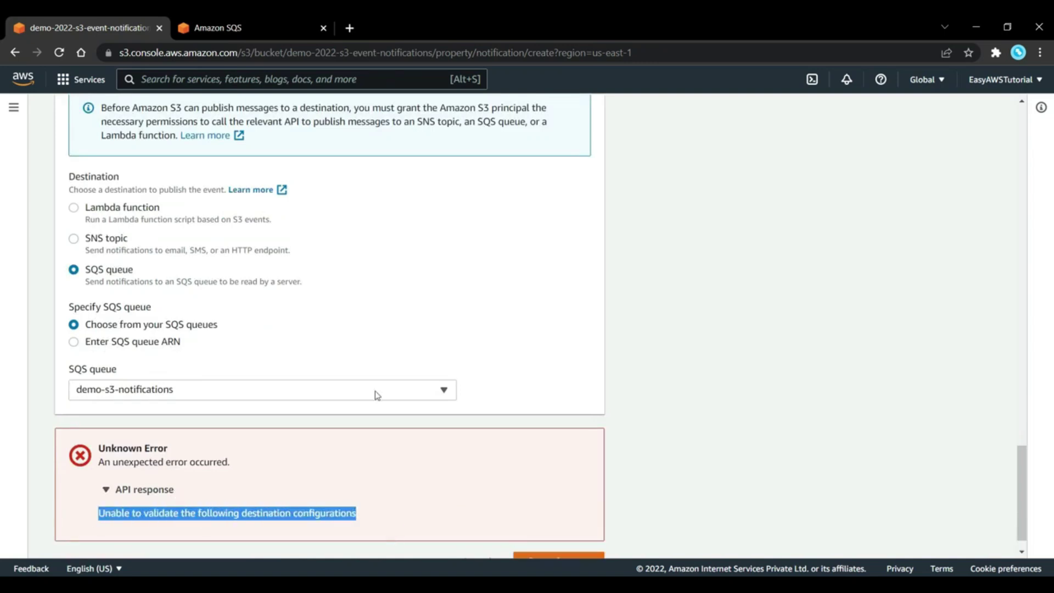
Switch to the Amazon SQS page and open the demo-s3-notifications queue's access policy for editing.
{"action": "left_click", "coordinate": [236, 26]}
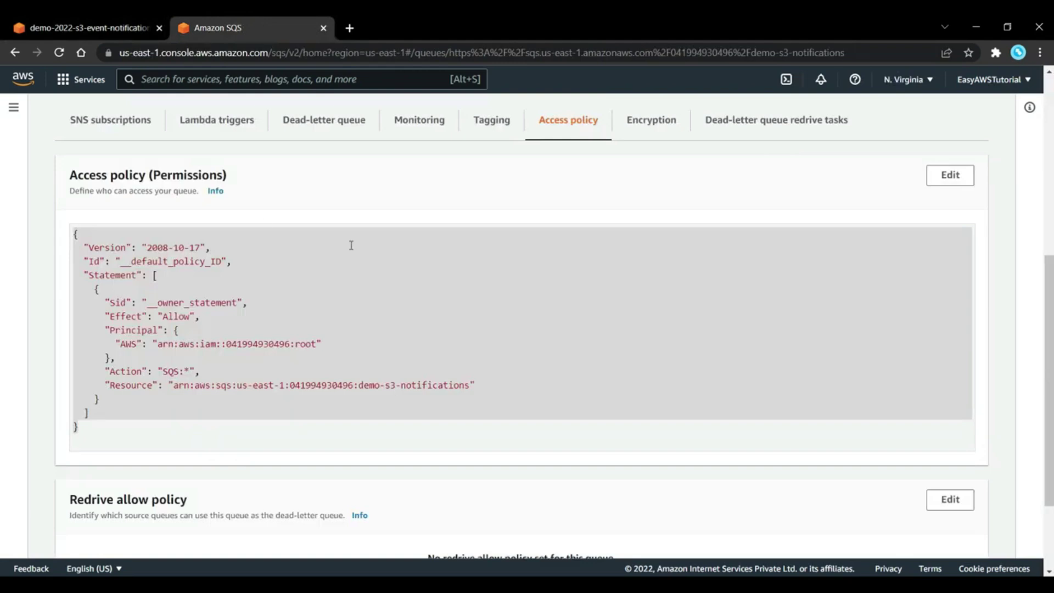
{"action": "left_click", "coordinate": [381, 218]}
{"action": "left_click", "coordinate": [955, 178]}
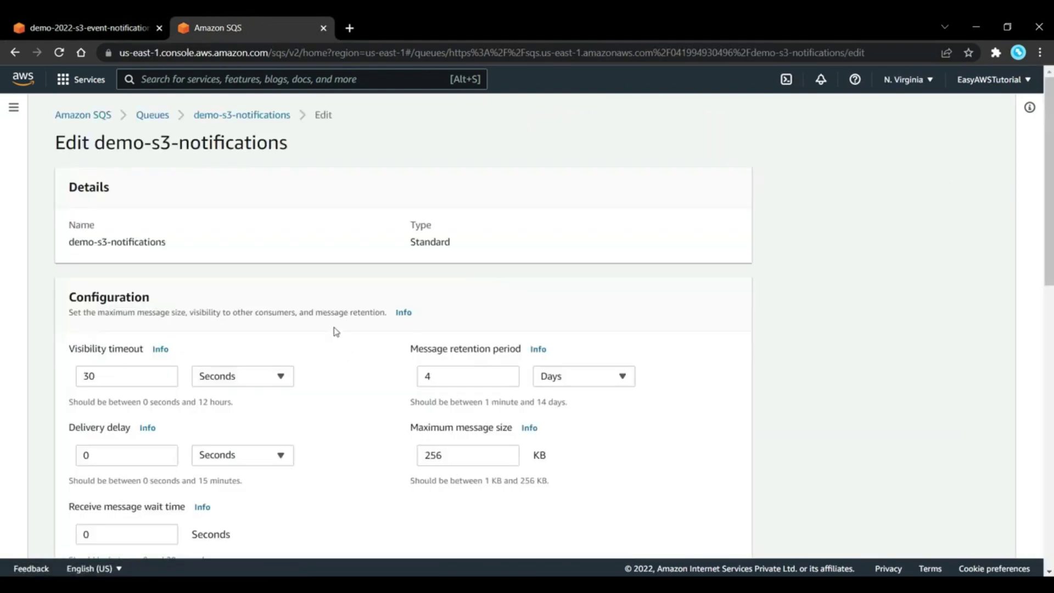
{"action": "scroll", "coordinate": [324, 318], "scroll_direction": "down", "scroll_amount": 10}
{"action": "scroll", "coordinate": [329, 322], "scroll_direction": "up", "scroll_amount": 2}
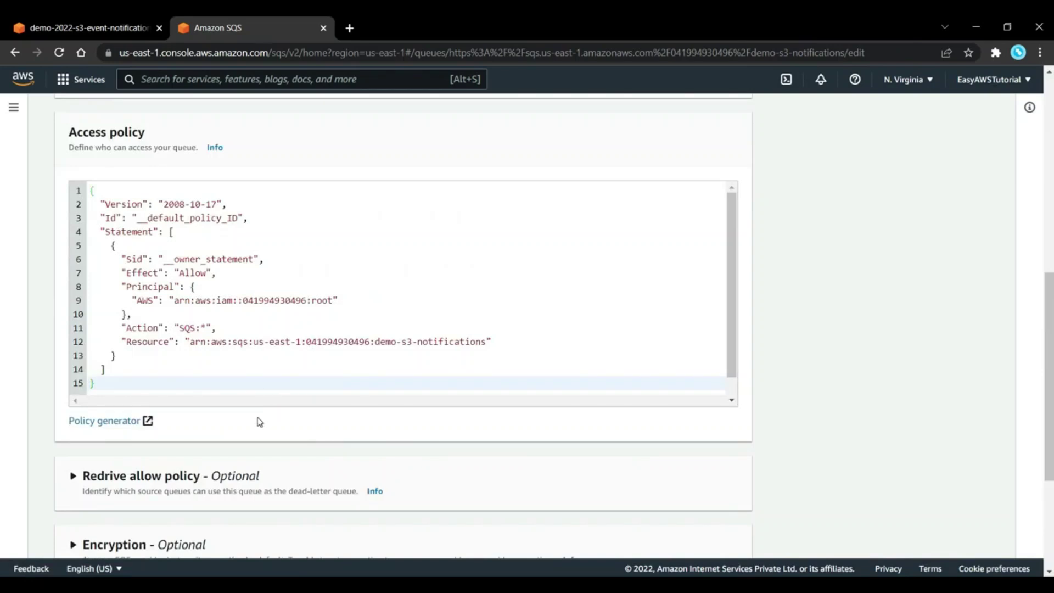
{"action": "left_click_drag", "start_coordinate": [131, 204], "coordinate": [229, 367]}
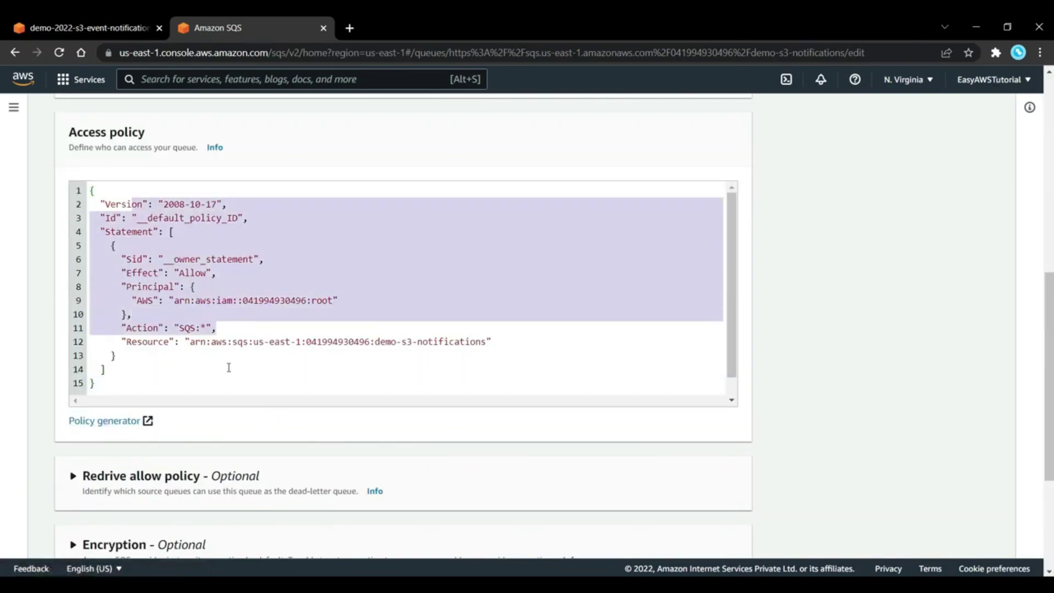
{"action": "left_click", "coordinate": [229, 367]}
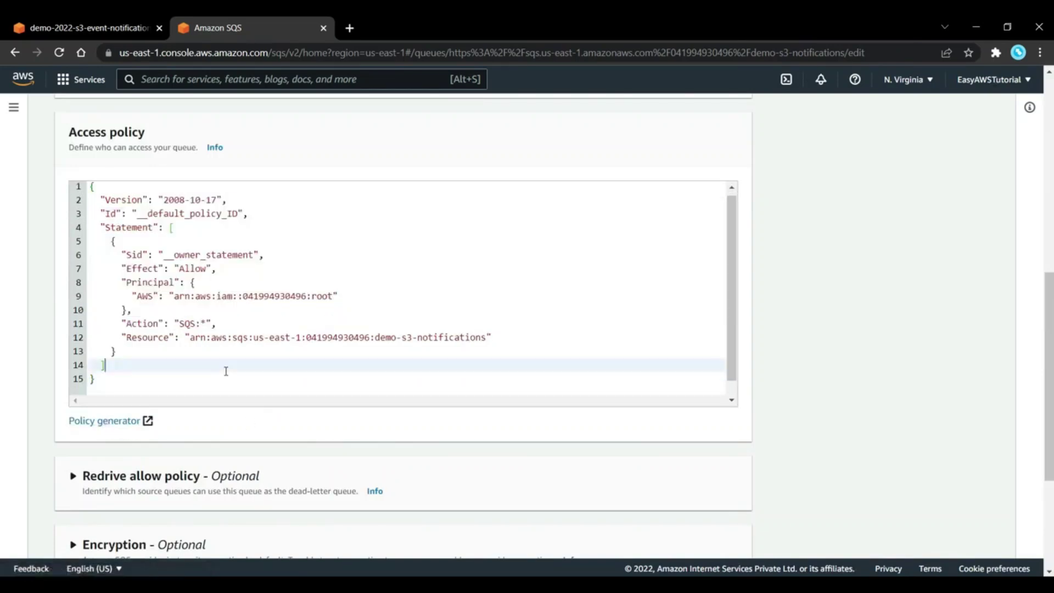
Open the AWS Policy Generator from the queue's access policy, choose SQS Queue Policy and set the principal to *.
{"action": "left_click", "coordinate": [106, 421]}
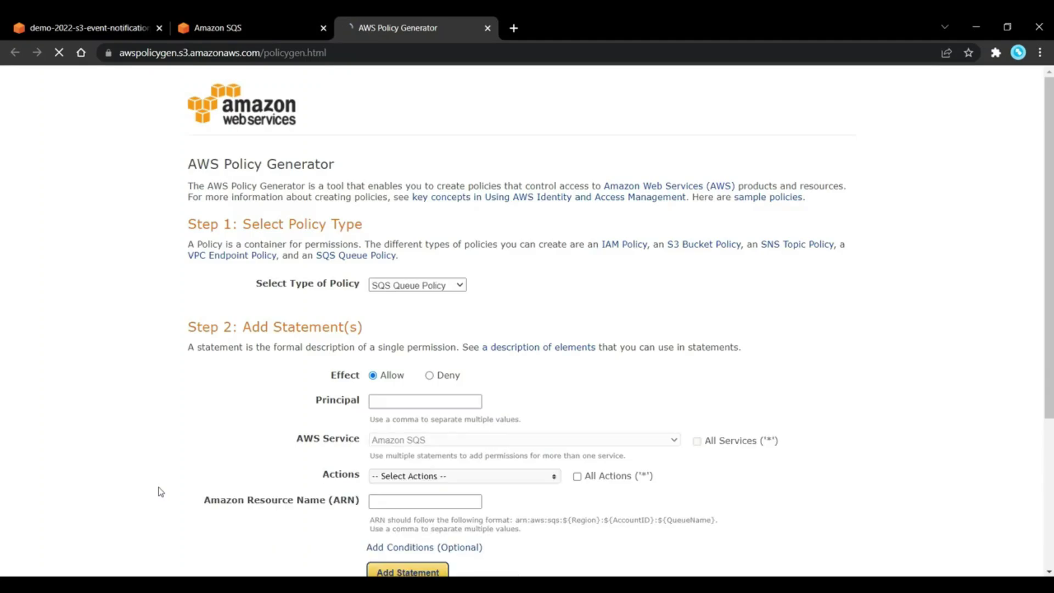
{"action": "left_click", "coordinate": [439, 284]}
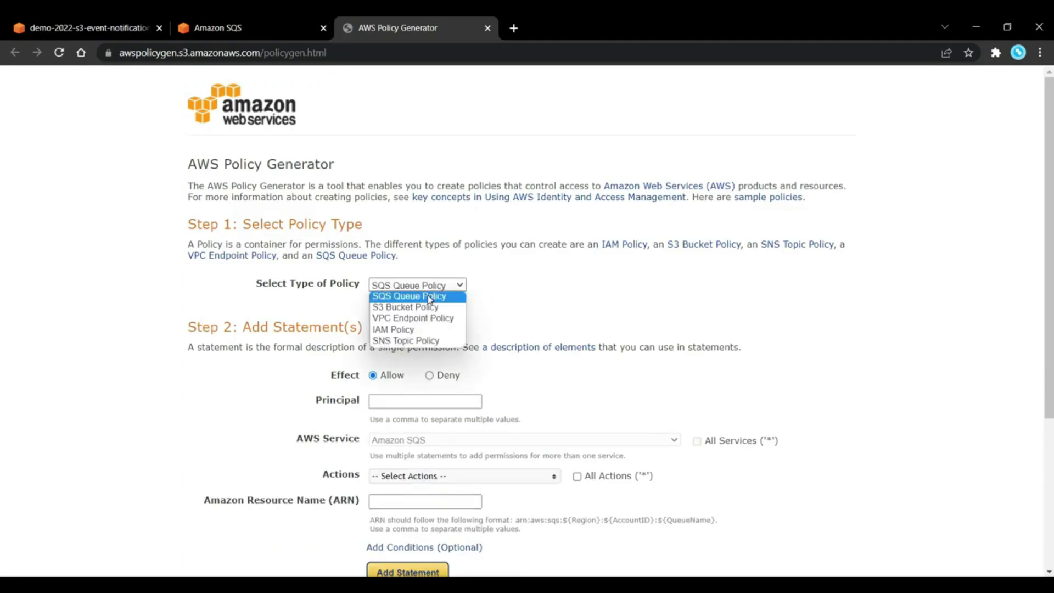
{"action": "left_click", "coordinate": [427, 296]}
{"action": "left_click", "coordinate": [379, 398]}
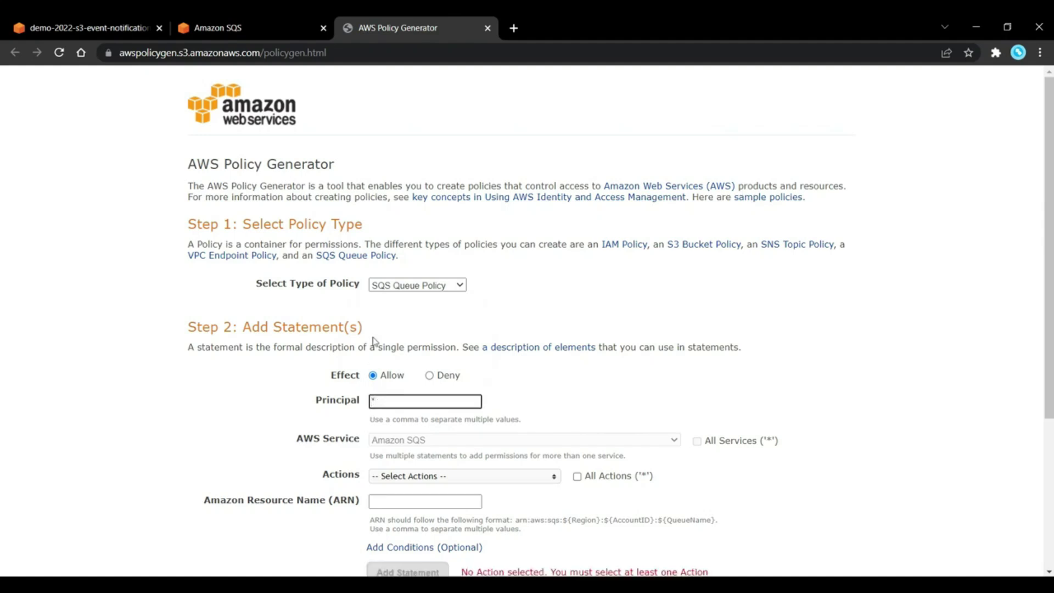
{"action": "left_click", "coordinate": [326, 413]}
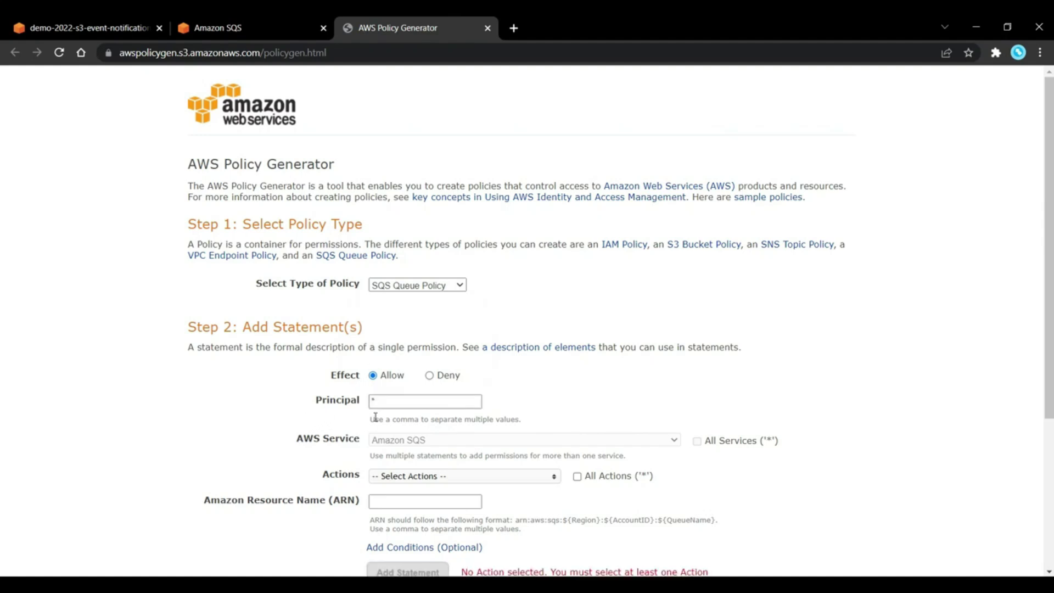
Select SendMessage as the allowed action for the policy statement.
{"action": "left_click", "coordinate": [417, 476]}
{"action": "scroll", "coordinate": [437, 434], "scroll_direction": "down", "scroll_amount": 3}
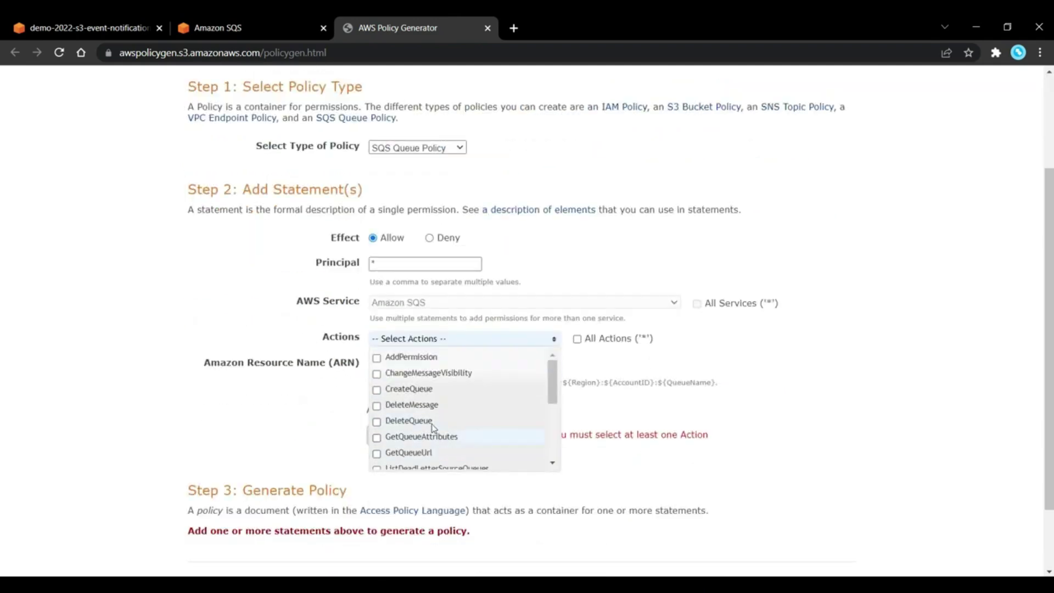
{"action": "scroll", "coordinate": [431, 424], "scroll_direction": "down", "scroll_amount": 4}
{"action": "left_click", "coordinate": [436, 417]}
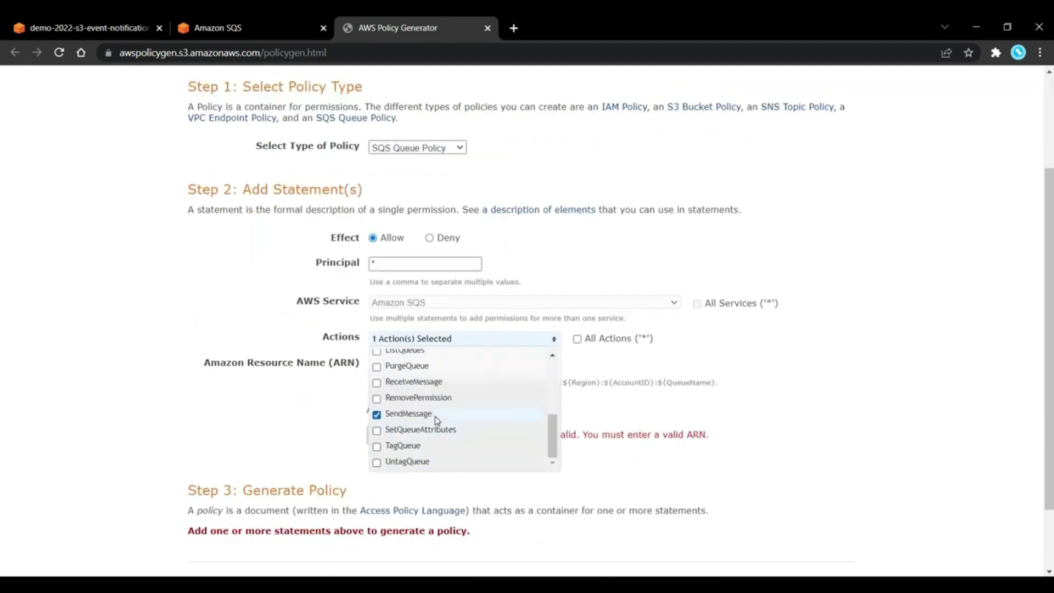
{"action": "left_click", "coordinate": [320, 441]}
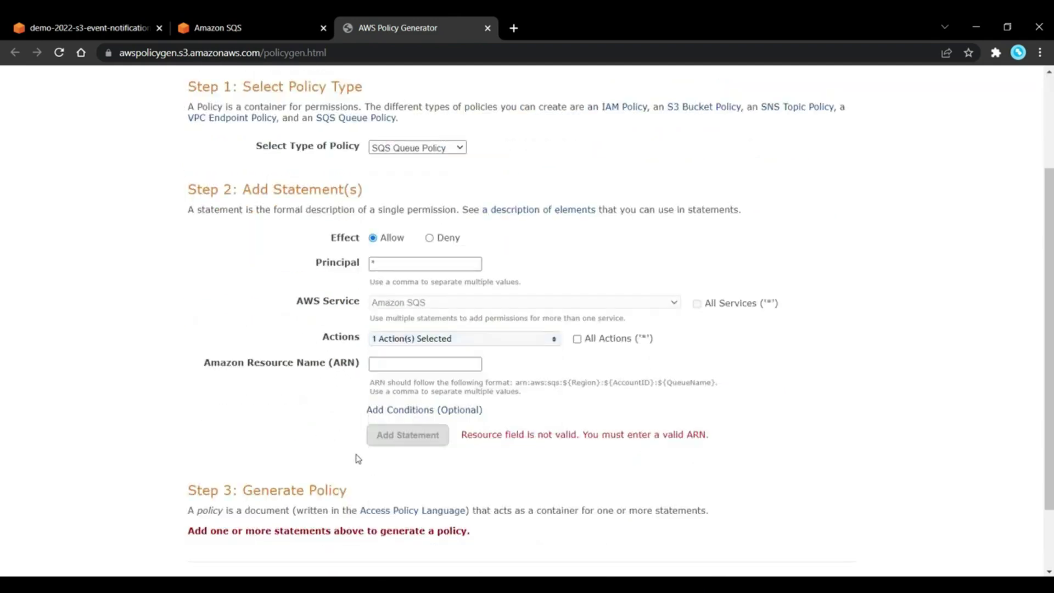
Copy the queue's ARN from the Resource line of its access policy into the generator's ARN field and add the statement.
{"action": "left_click", "coordinate": [413, 368]}
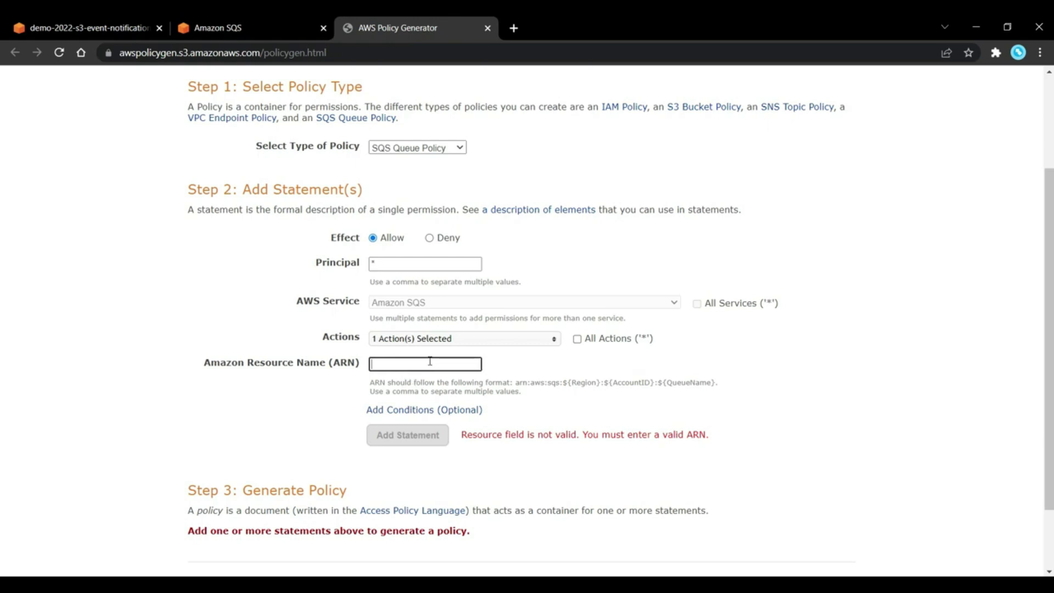
{"action": "left_click", "coordinate": [232, 31]}
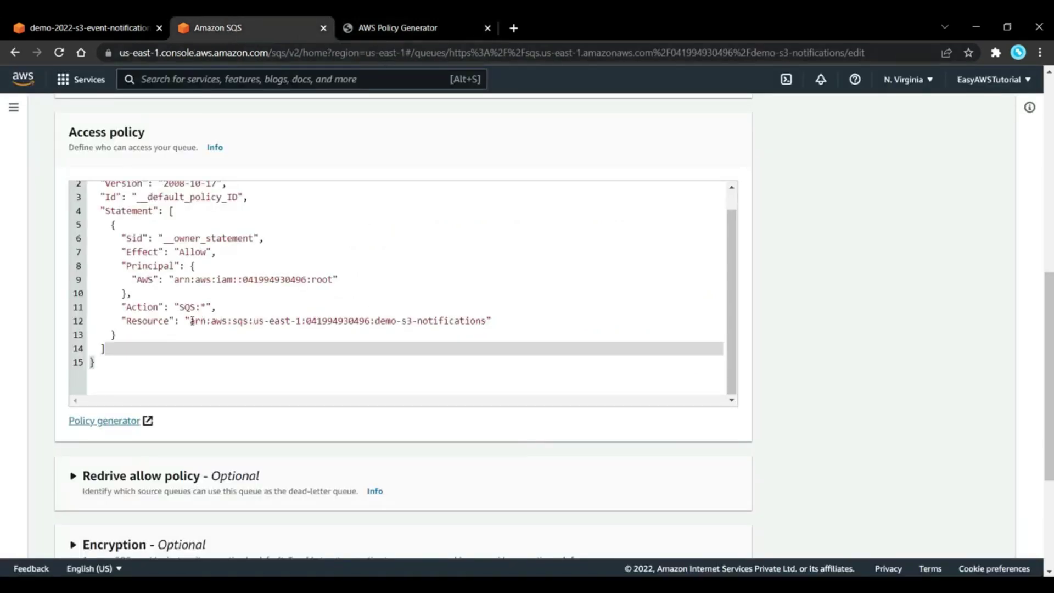
{"action": "left_click_drag", "start_coordinate": [191, 321], "coordinate": [486, 327]}
{"action": "key", "text": "ctrl+c"}
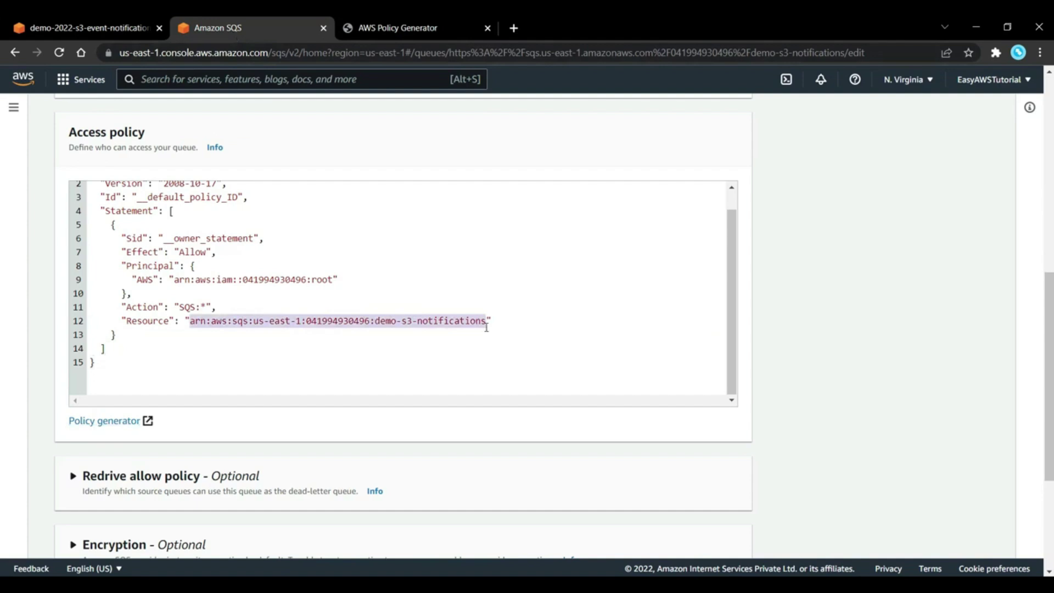
{"action": "left_click", "coordinate": [420, 367]}
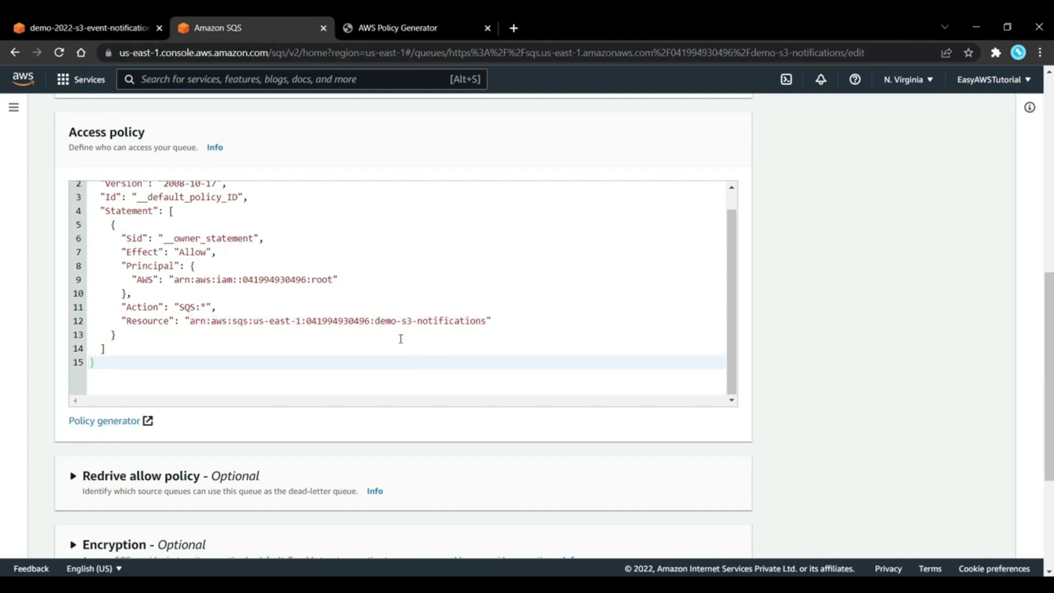
{"action": "left_click", "coordinate": [365, 25]}
{"action": "key", "text": "ctrl+v"}
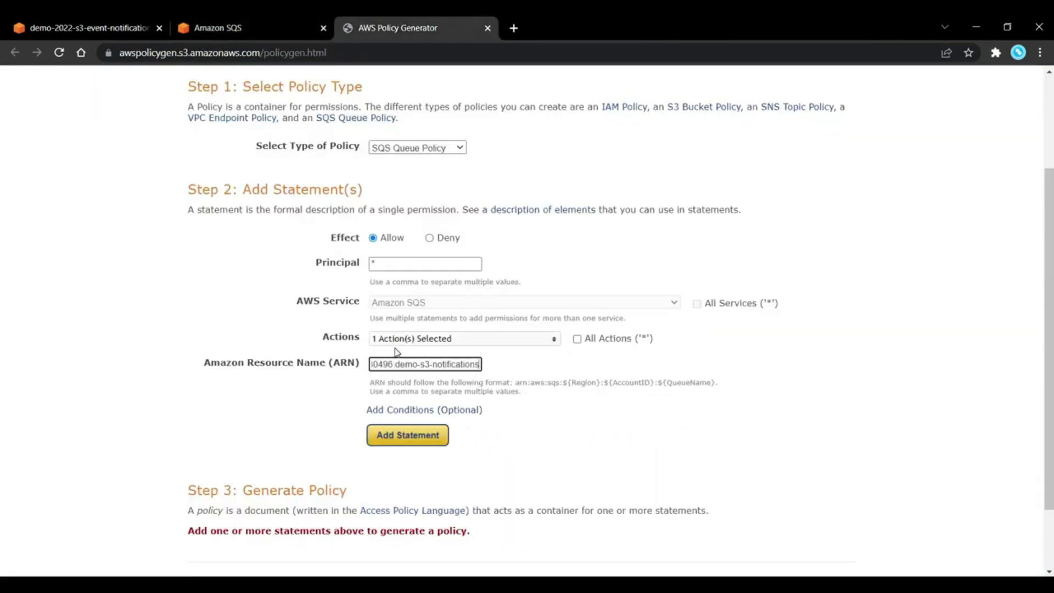
{"action": "scroll", "coordinate": [445, 367], "scroll_direction": "down", "scroll_amount": 2}
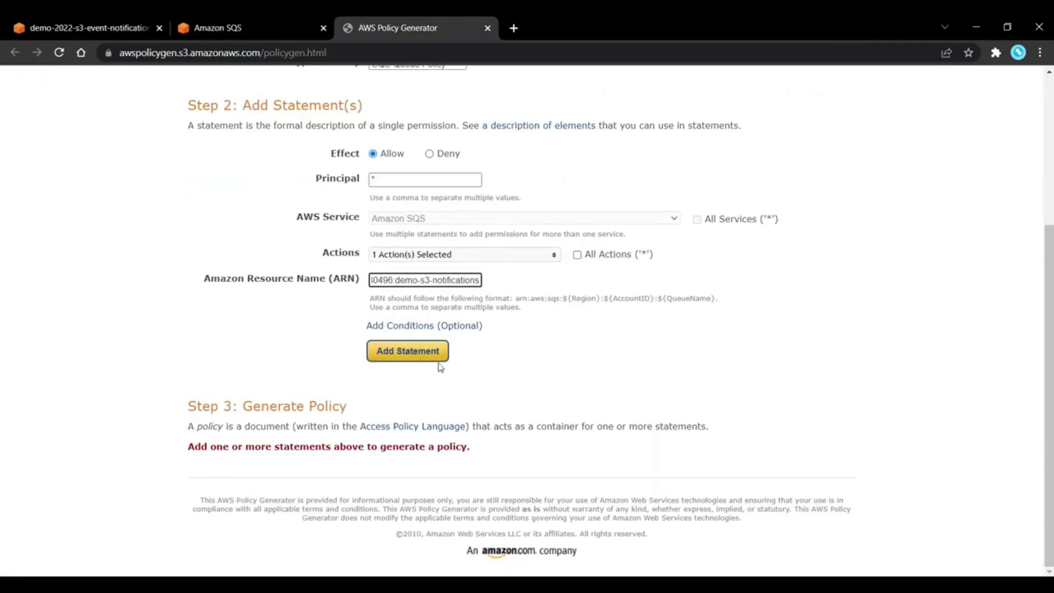
{"action": "left_click", "coordinate": [423, 356]}
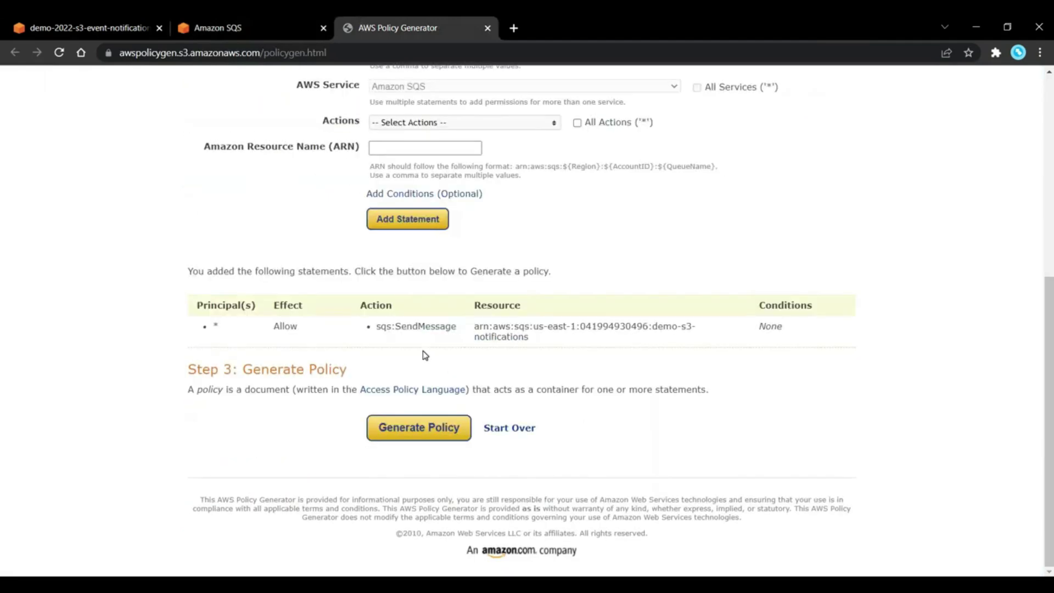
Generate the policy, copy its complete JSON document and close the document window.
{"action": "left_click", "coordinate": [417, 428]}
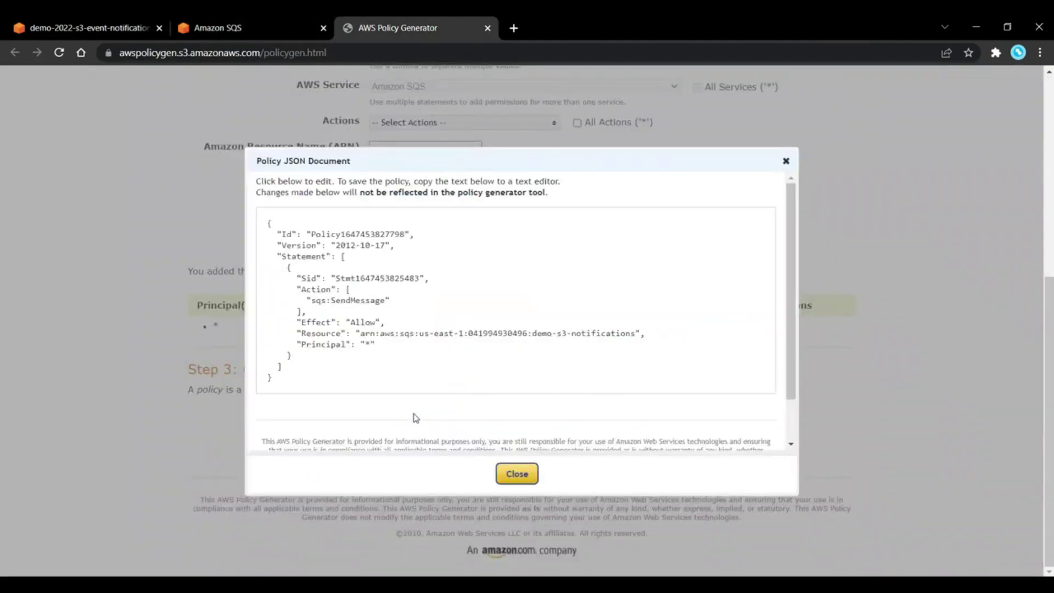
{"action": "left_click_drag", "start_coordinate": [283, 373], "coordinate": [221, 215]}
{"action": "key", "text": "ctrl+c"}
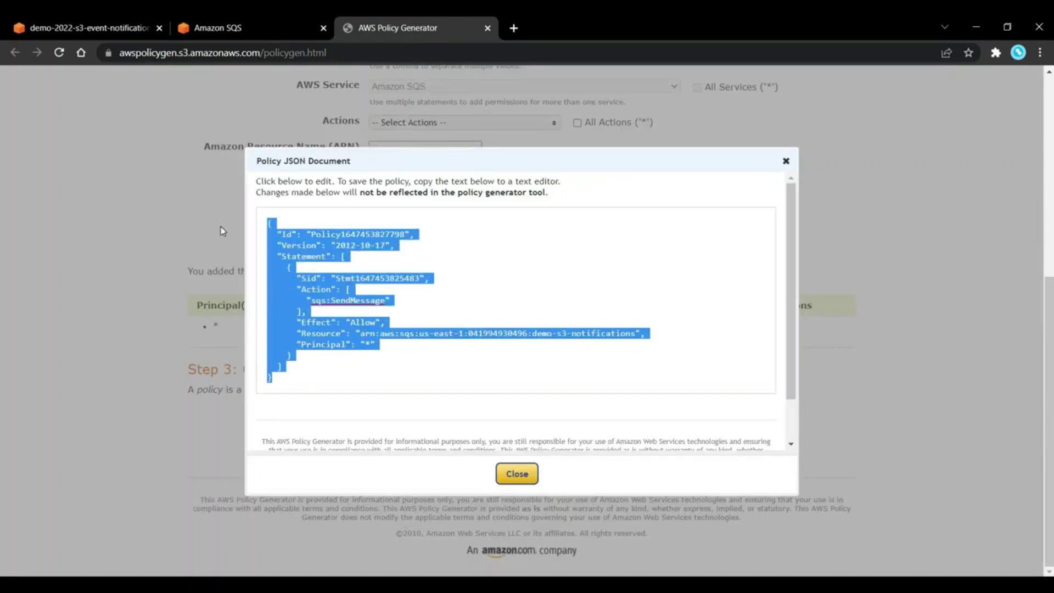
{"action": "left_click", "coordinate": [528, 480]}
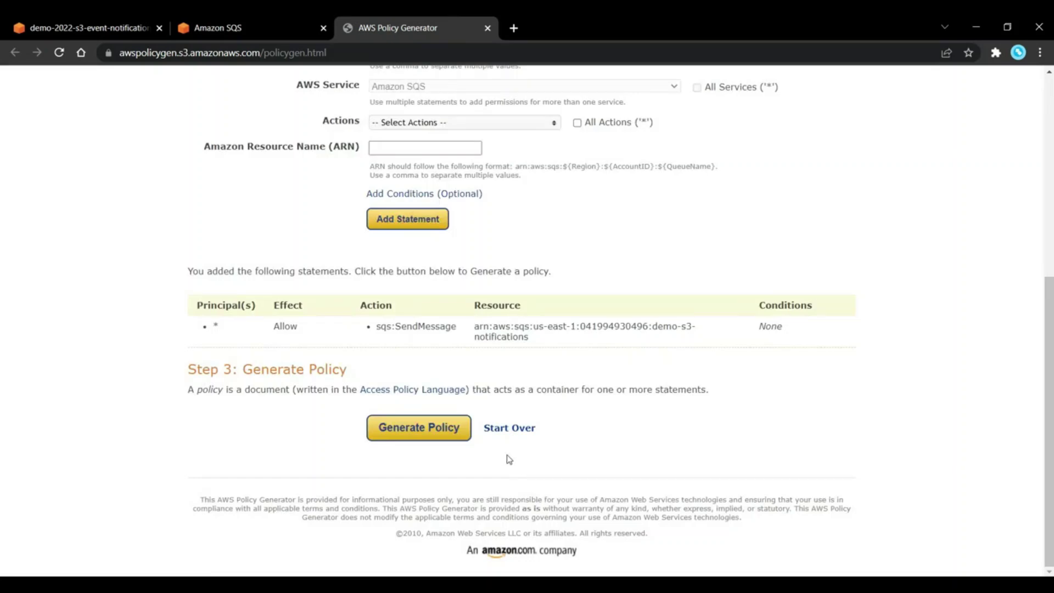
Replace the queue's entire access policy with the copied SendMessage policy JSON and save the demo-s3-notifications queue.
{"action": "left_click", "coordinate": [244, 22]}
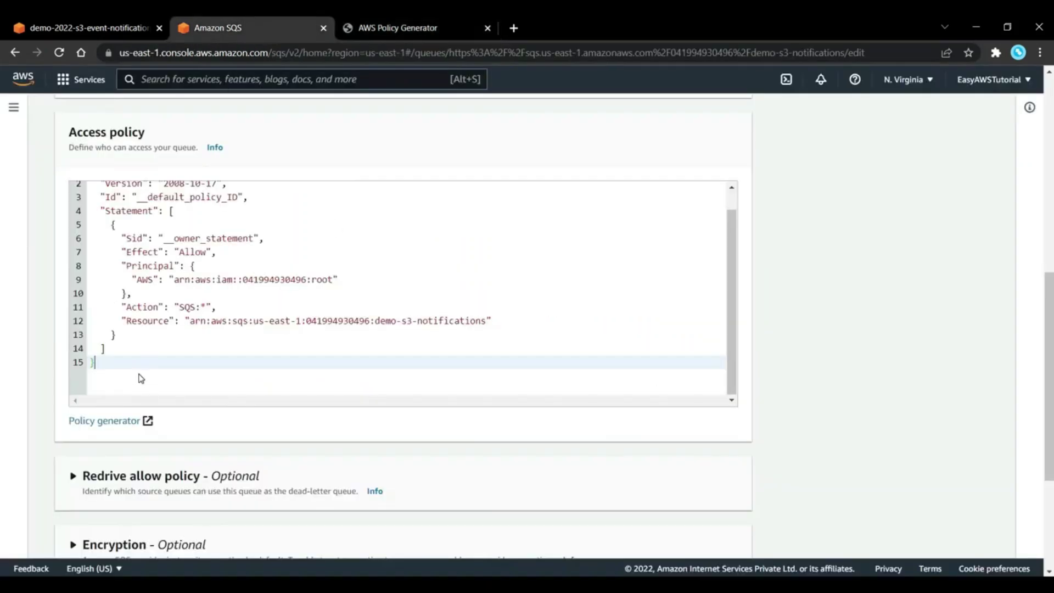
{"action": "key", "text": "ctrl+a"}
{"action": "key", "text": "ctrl+v"}
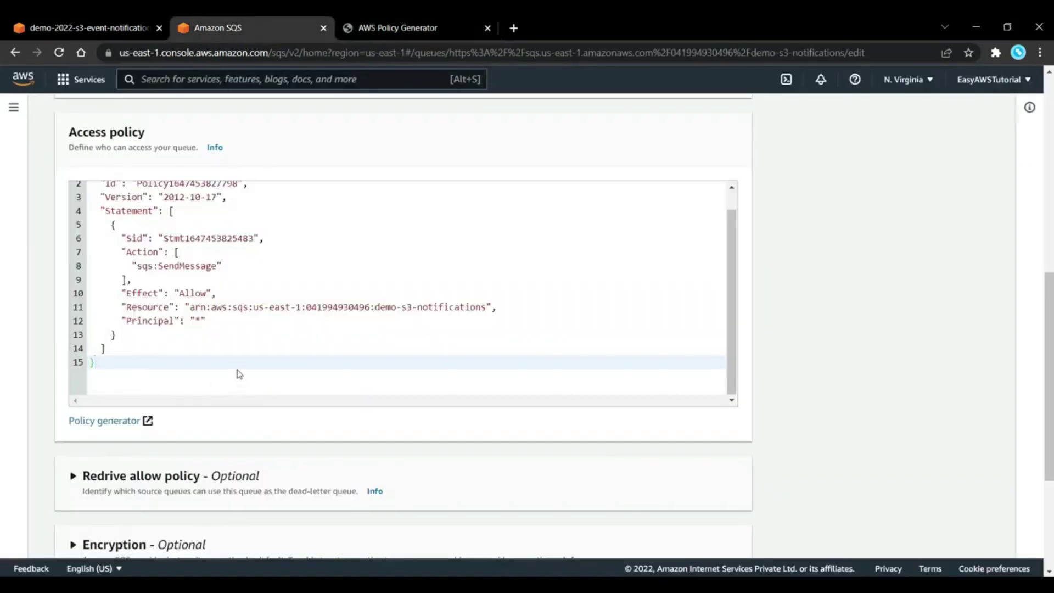
{"action": "scroll", "coordinate": [237, 384], "scroll_direction": "down", "scroll_amount": 4}
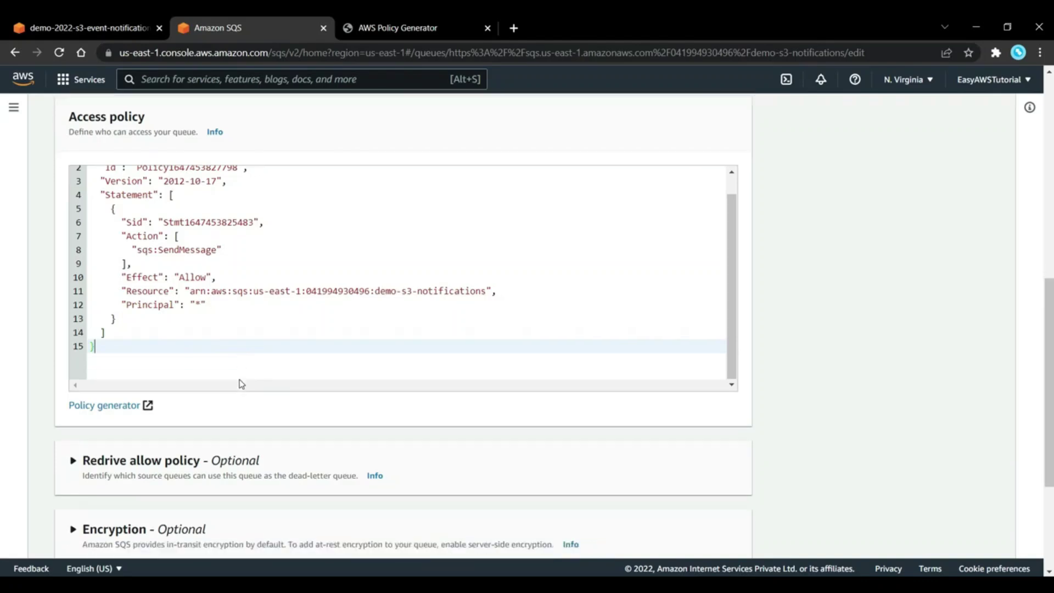
{"action": "left_click", "coordinate": [727, 533]}
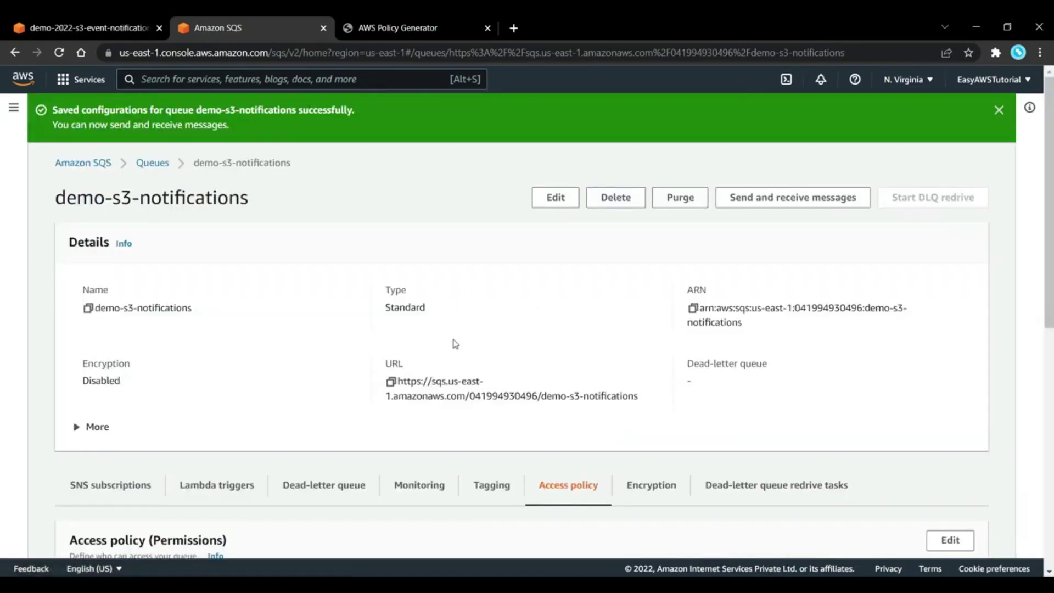
Return to the S3 event notification form and save the DemoEvent notification again.
{"action": "left_click", "coordinate": [136, 22]}
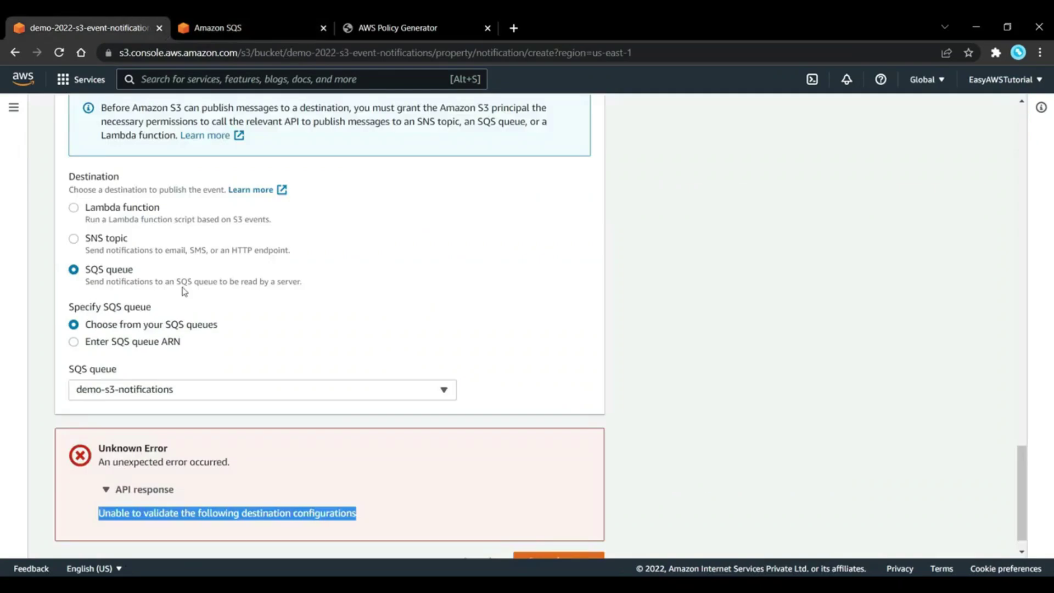
{"action": "scroll", "coordinate": [336, 352], "scroll_direction": "down", "scroll_amount": 1}
{"action": "left_click", "coordinate": [394, 549]}
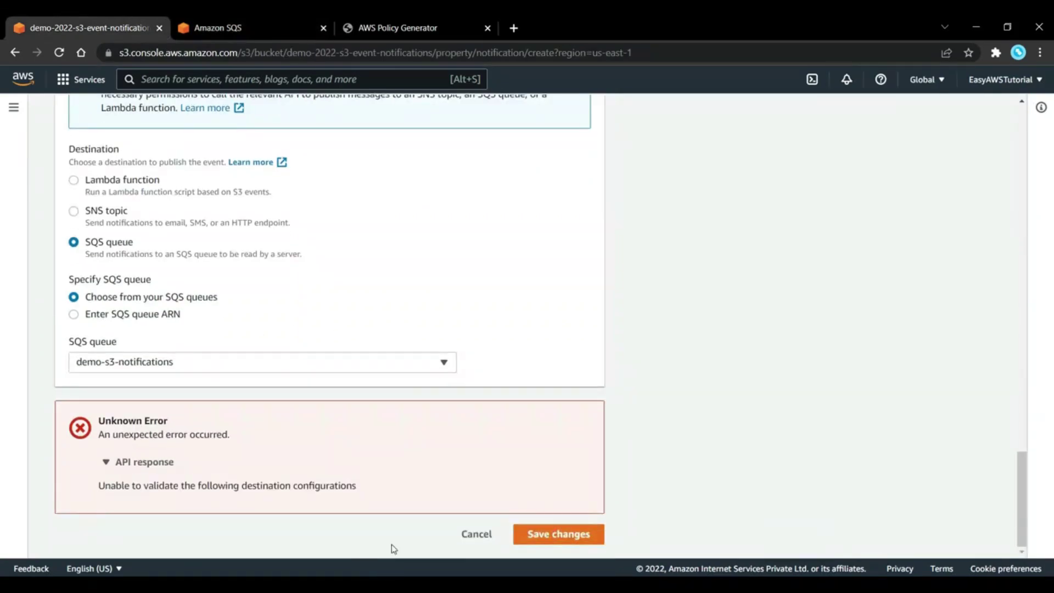
{"action": "left_click", "coordinate": [561, 539]}
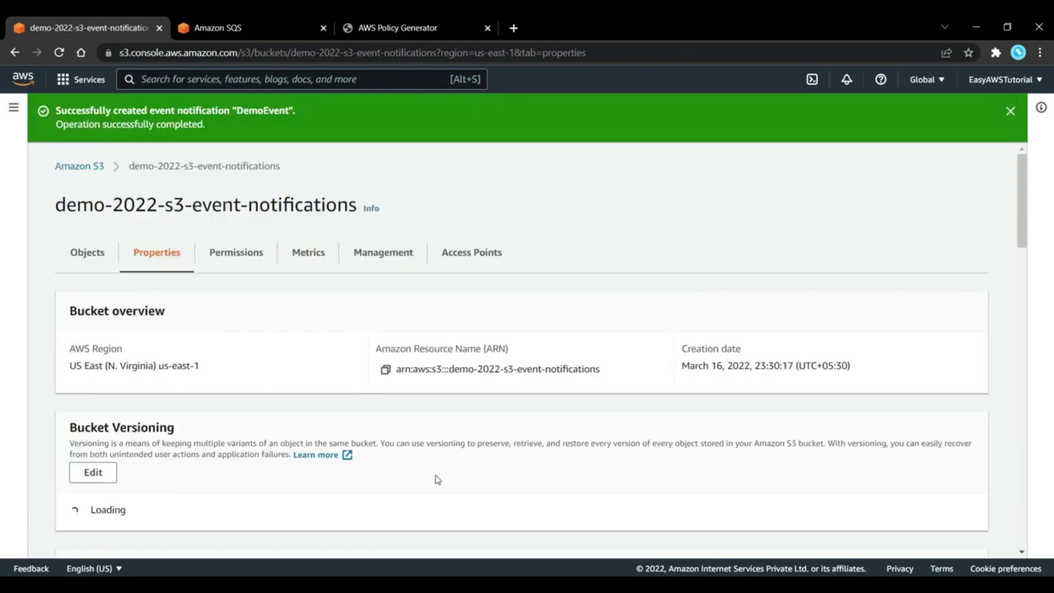
Upload Castle.jpg from the Desktop AWS folder to the demo-2022-s3-event-notifications bucket and close the upload status page.
{"action": "scroll", "coordinate": [415, 442], "scroll_direction": "down", "scroll_amount": 10}
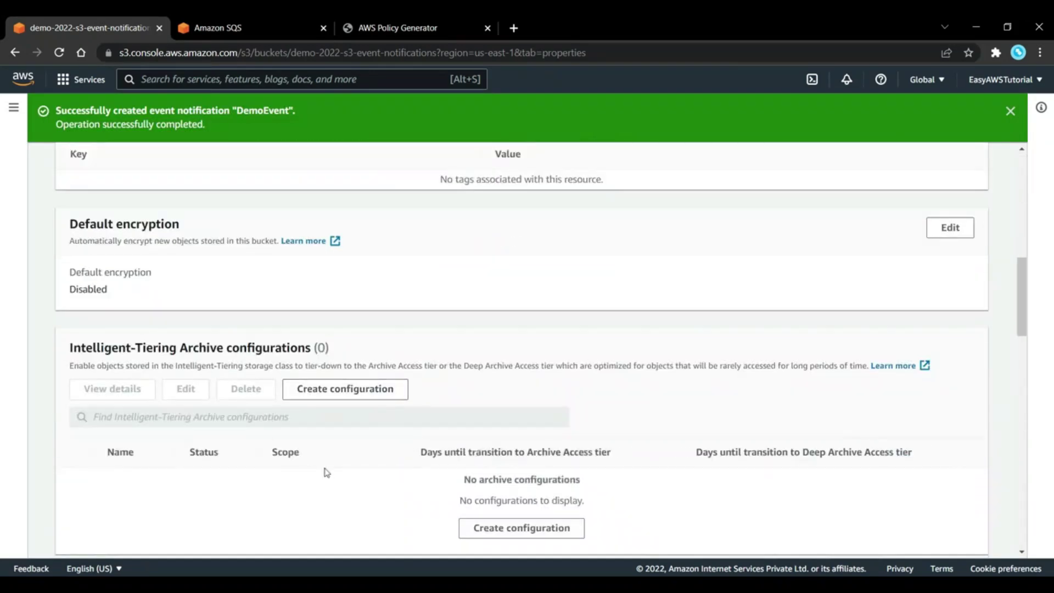
{"action": "scroll", "coordinate": [327, 472], "scroll_direction": "up", "scroll_amount": 10}
{"action": "left_click", "coordinate": [116, 253]}
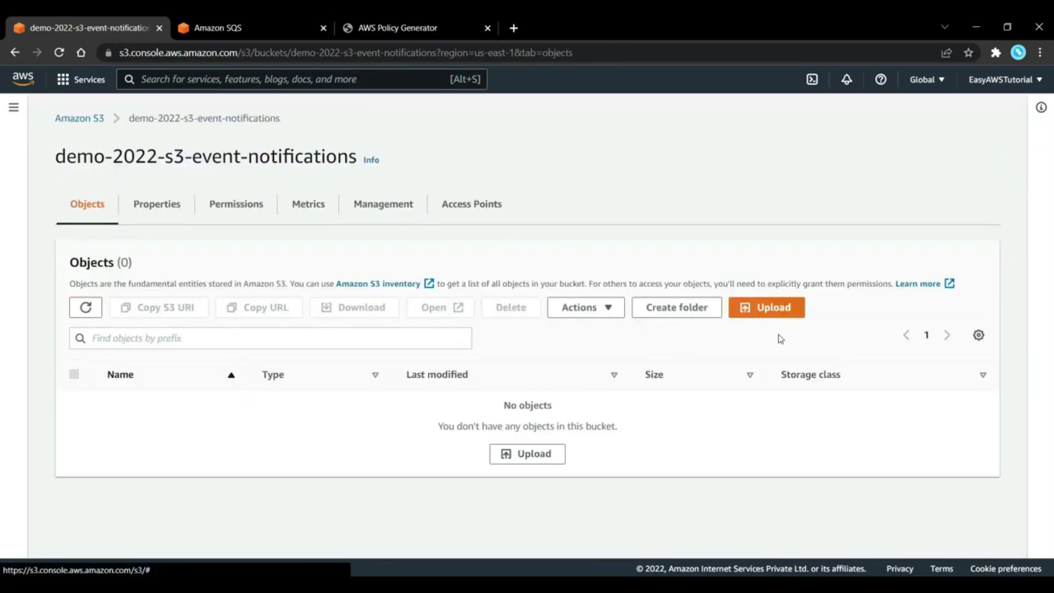
{"action": "left_click", "coordinate": [765, 309]}
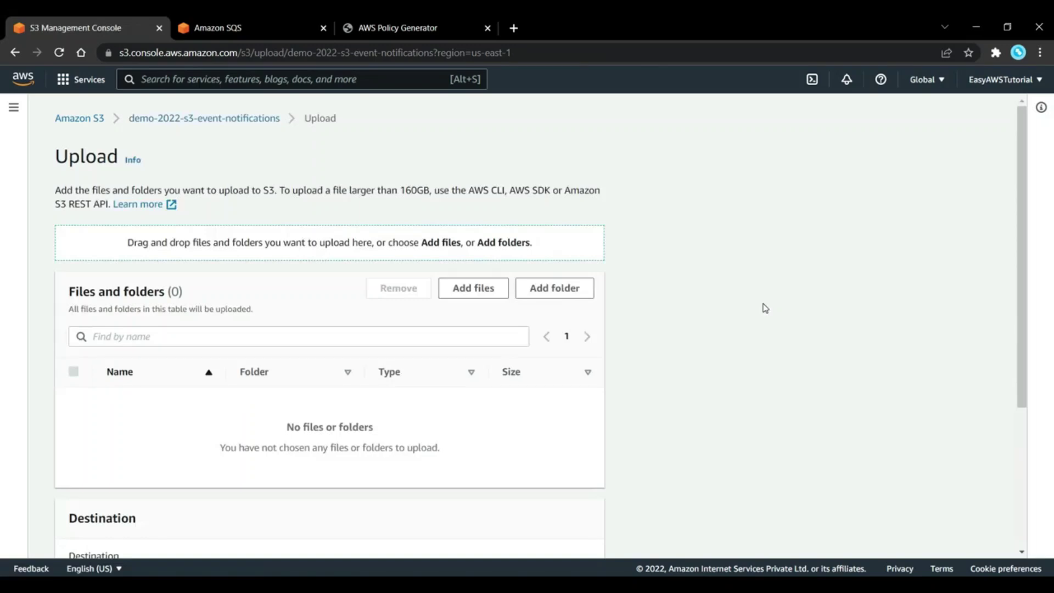
{"action": "left_click", "coordinate": [484, 291]}
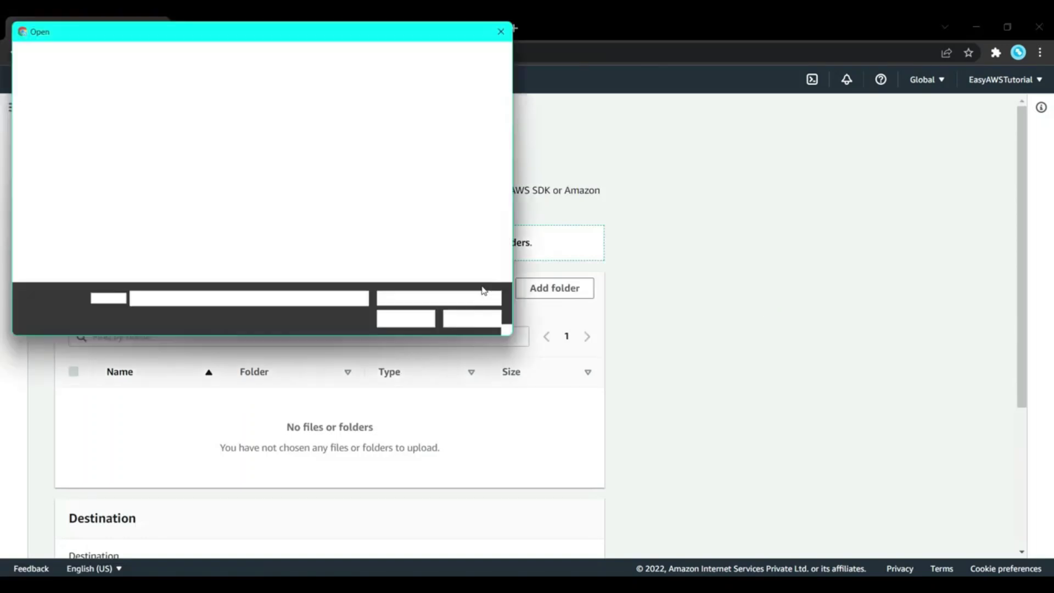
{"action": "left_click", "coordinate": [160, 142]}
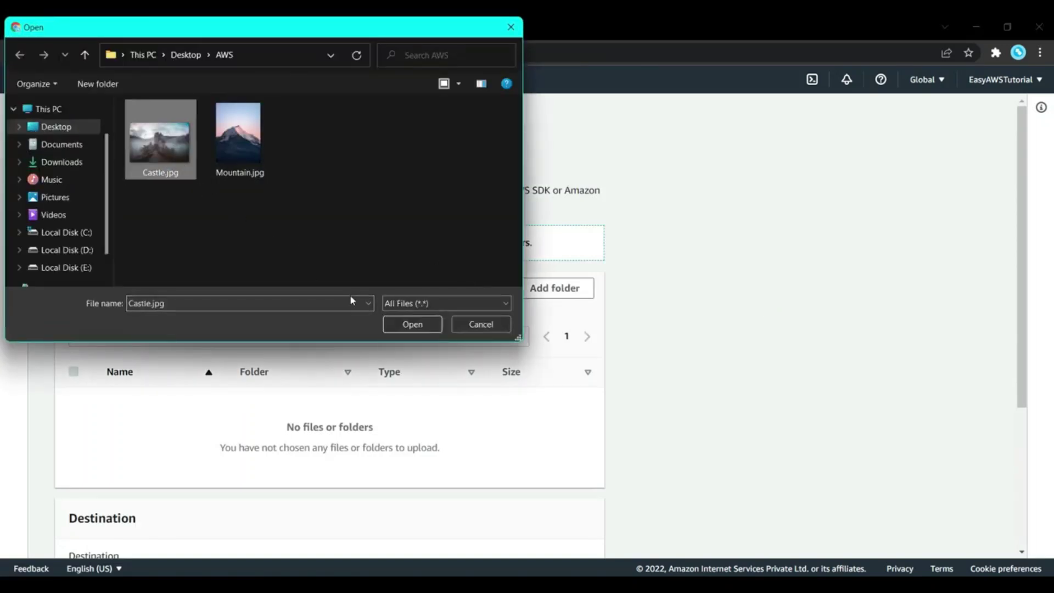
{"action": "left_click", "coordinate": [417, 324]}
{"action": "scroll", "coordinate": [432, 369], "scroll_direction": "down", "scroll_amount": 3}
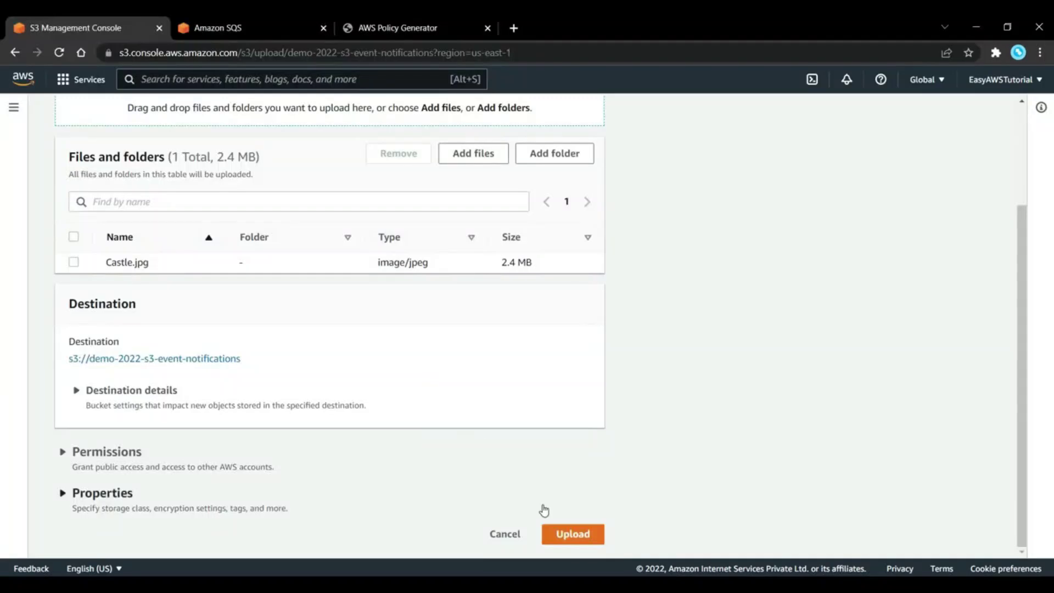
{"action": "left_click", "coordinate": [566, 535]}
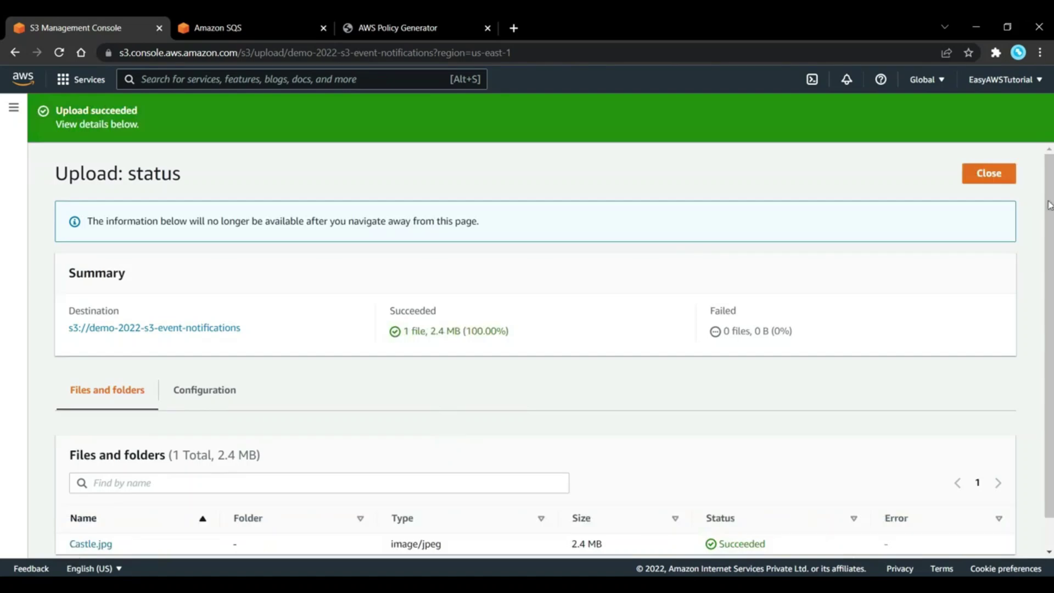
{"action": "left_click", "coordinate": [997, 175]}
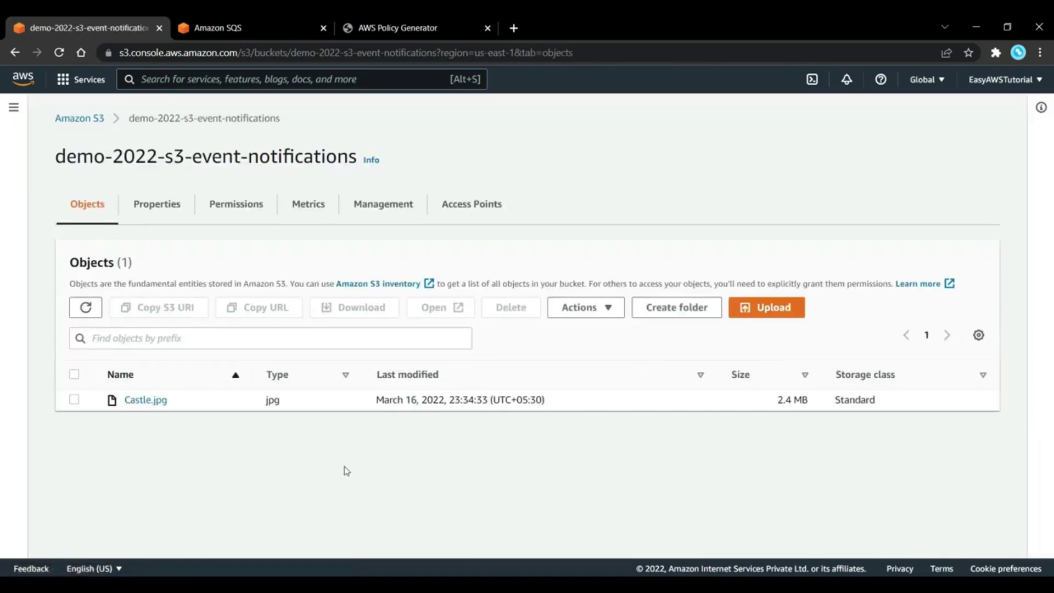
Switch to the demo-s3-notifications queue in Amazon SQS, check its number of available messages and poll for messages.
{"action": "left_click", "coordinate": [297, 19]}
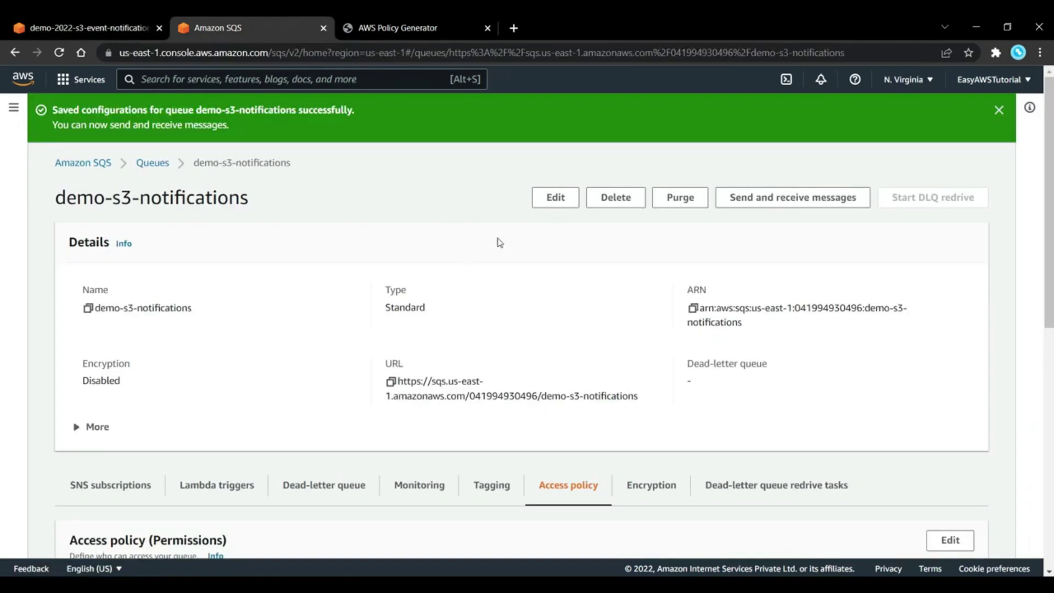
{"action": "left_click", "coordinate": [803, 196]}
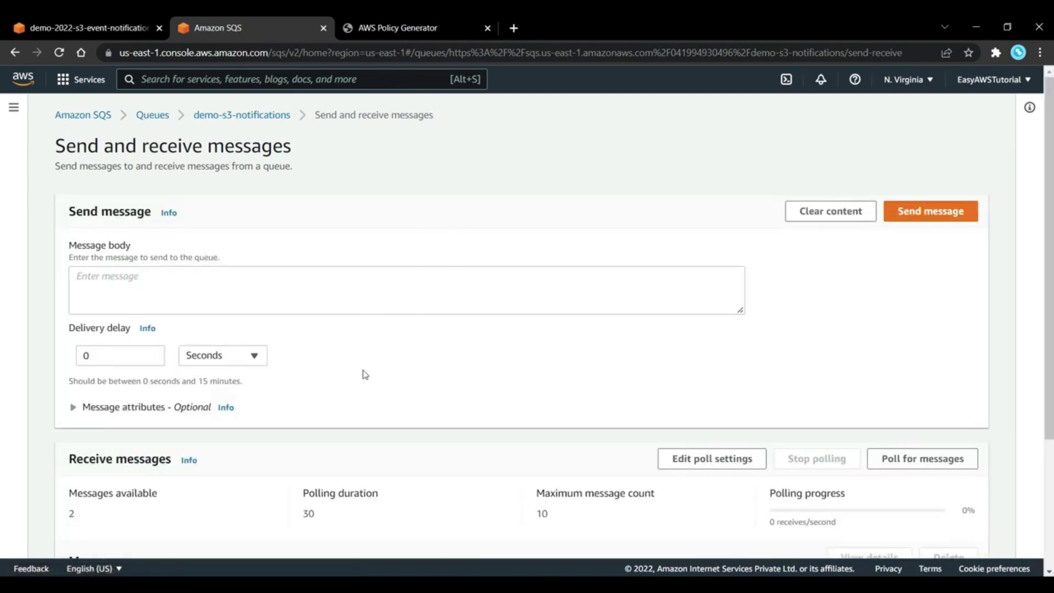
{"action": "scroll", "coordinate": [379, 367], "scroll_direction": "down", "scroll_amount": 3}
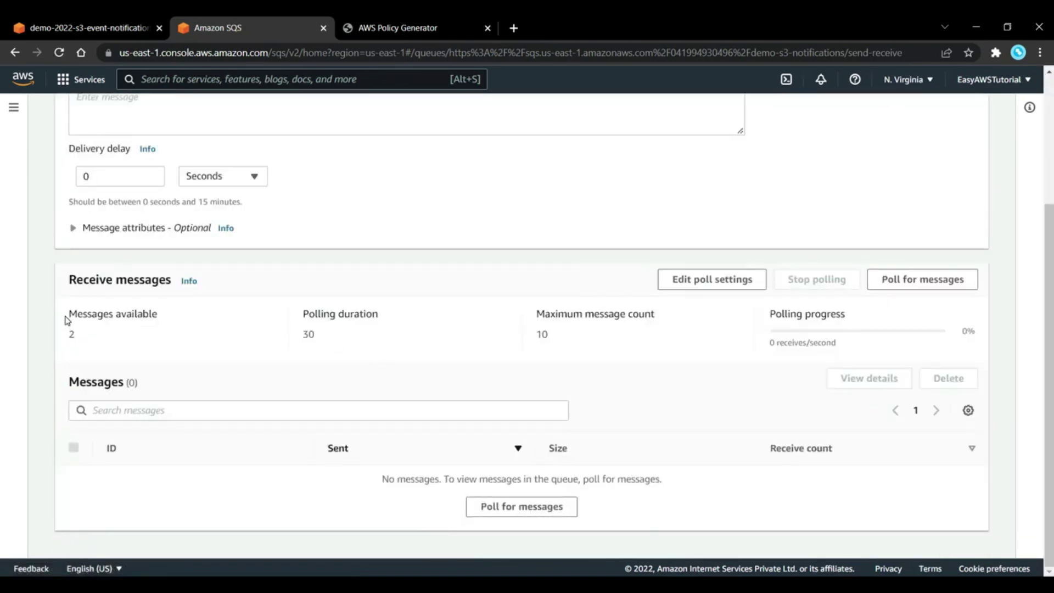
{"action": "left_click_drag", "start_coordinate": [66, 317], "coordinate": [116, 337]}
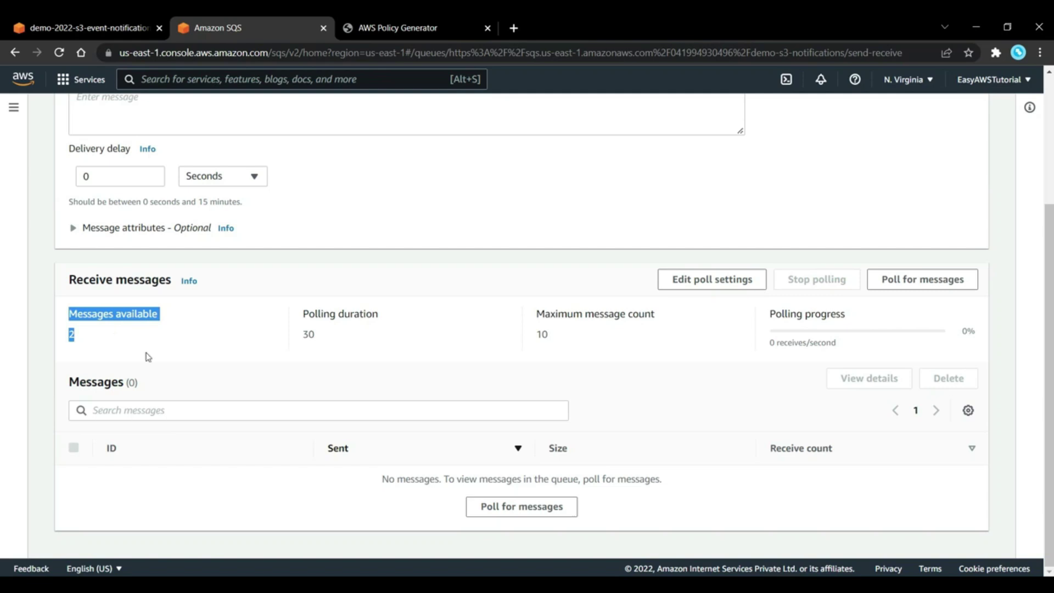
{"action": "left_click", "coordinate": [945, 287]}
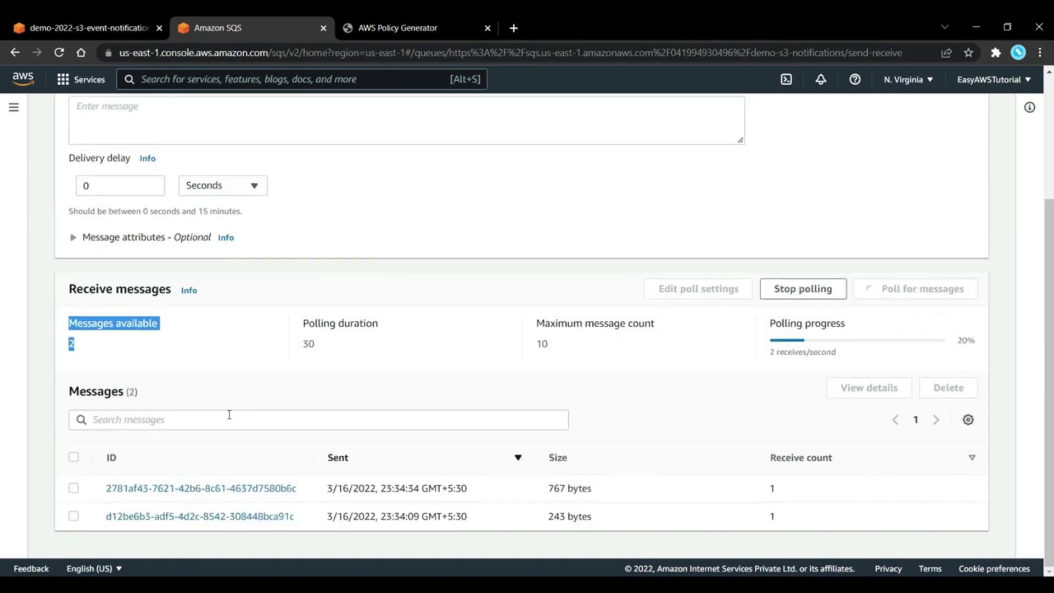
Open the older, 243-byte message in the queue, examine the event type in its body and close it.
{"action": "left_click", "coordinate": [189, 519]}
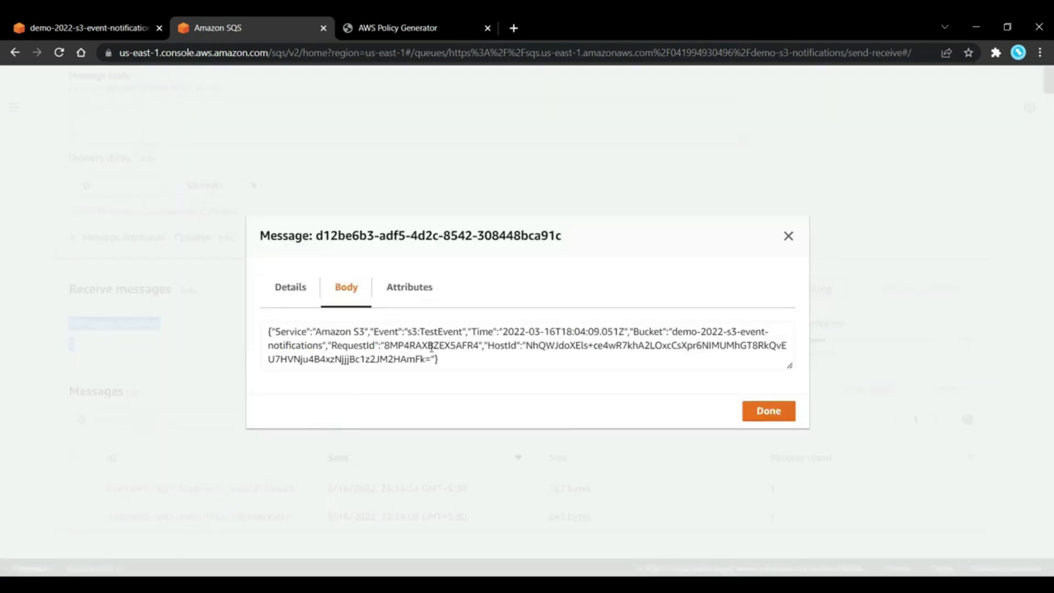
{"action": "left_click_drag", "start_coordinate": [407, 334], "coordinate": [472, 336]}
{"action": "left_click", "coordinate": [503, 366]}
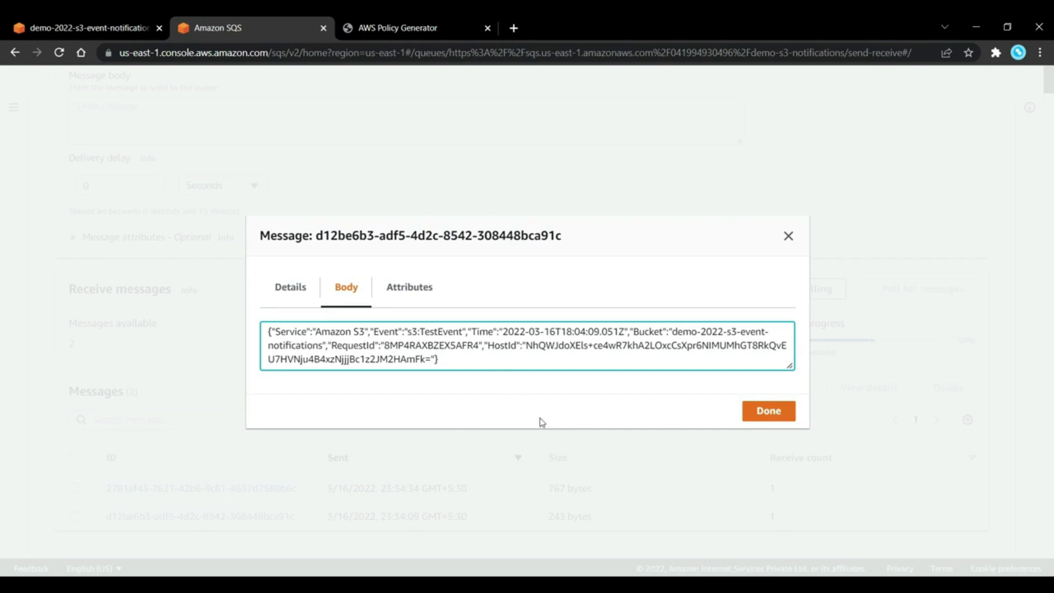
{"action": "left_click", "coordinate": [776, 411]}
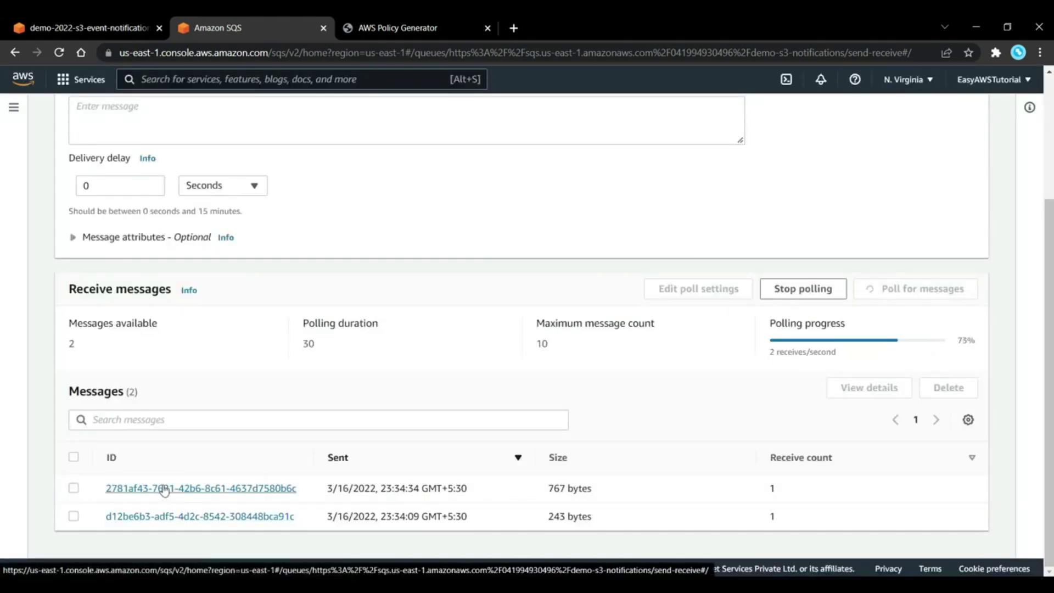
Open the newer, 767-byte message, enlarge its body to examine the event name and object details, and close it.
{"action": "left_click", "coordinate": [164, 488]}
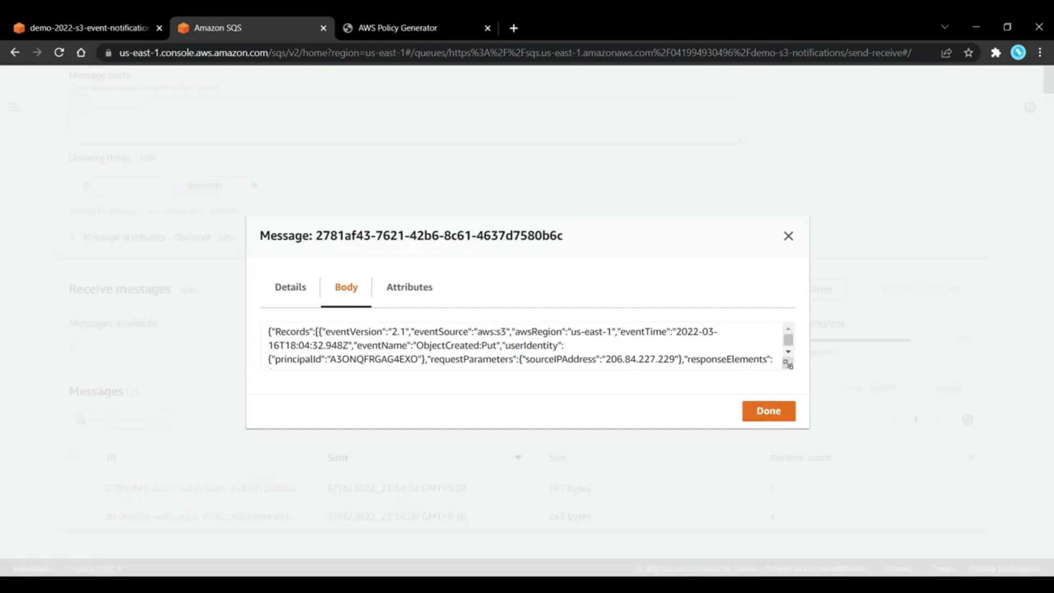
{"action": "left_click_drag", "start_coordinate": [788, 360], "coordinate": [807, 480]}
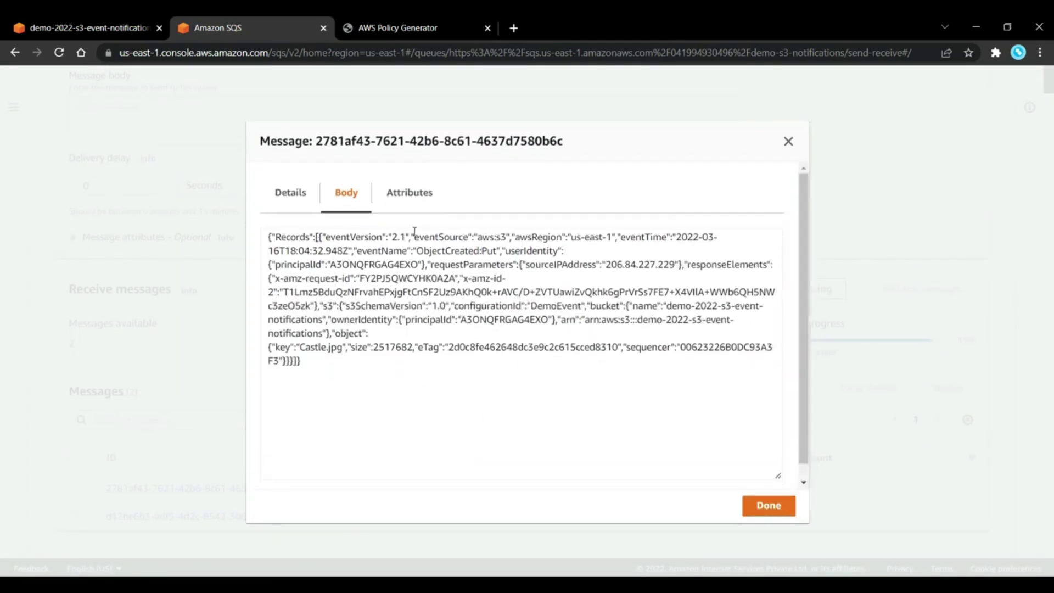
{"action": "left_click_drag", "start_coordinate": [416, 251], "coordinate": [563, 255]}
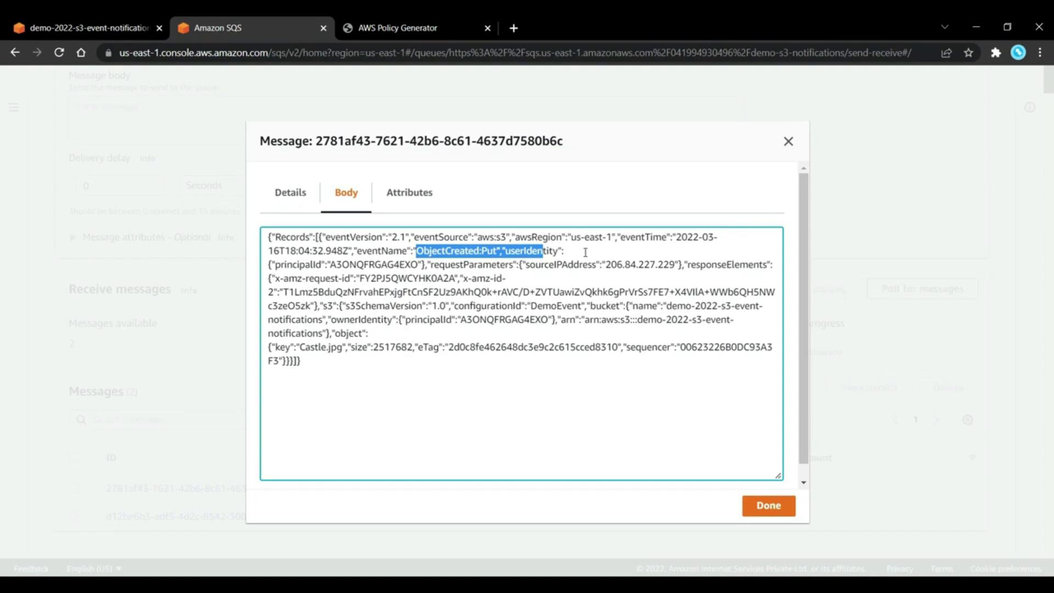
{"action": "left_click", "coordinate": [586, 252]}
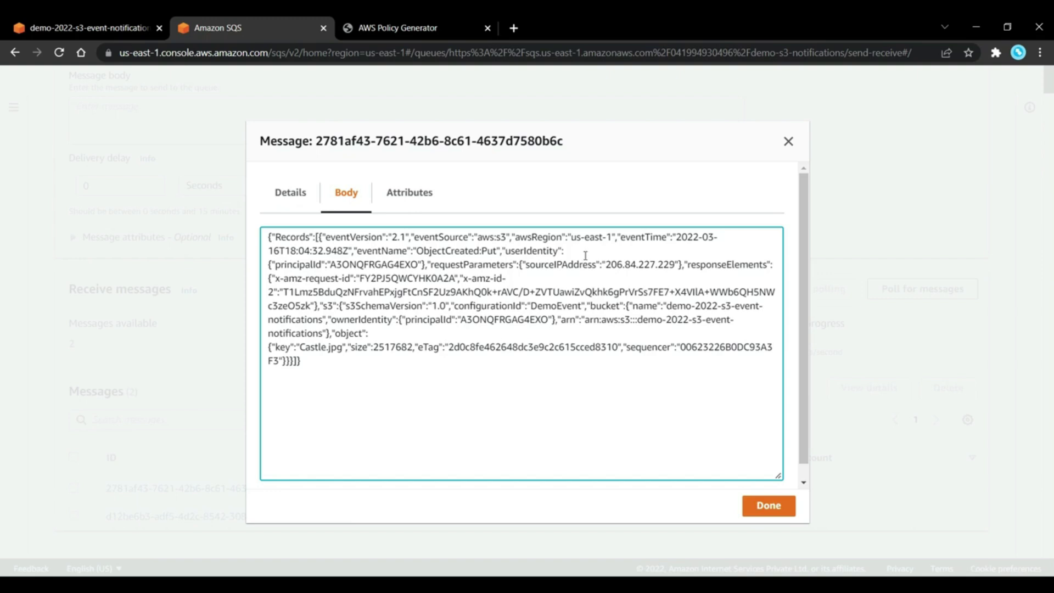
{"action": "left_click", "coordinate": [763, 508]}
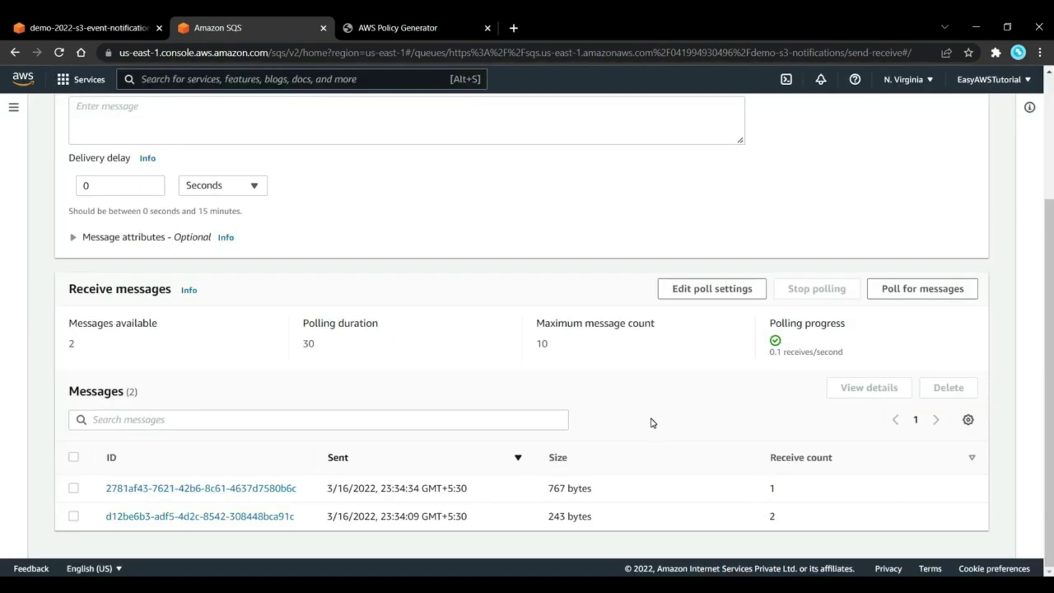
{"action": "scroll", "coordinate": [653, 422], "scroll_direction": "up", "scroll_amount": 3}
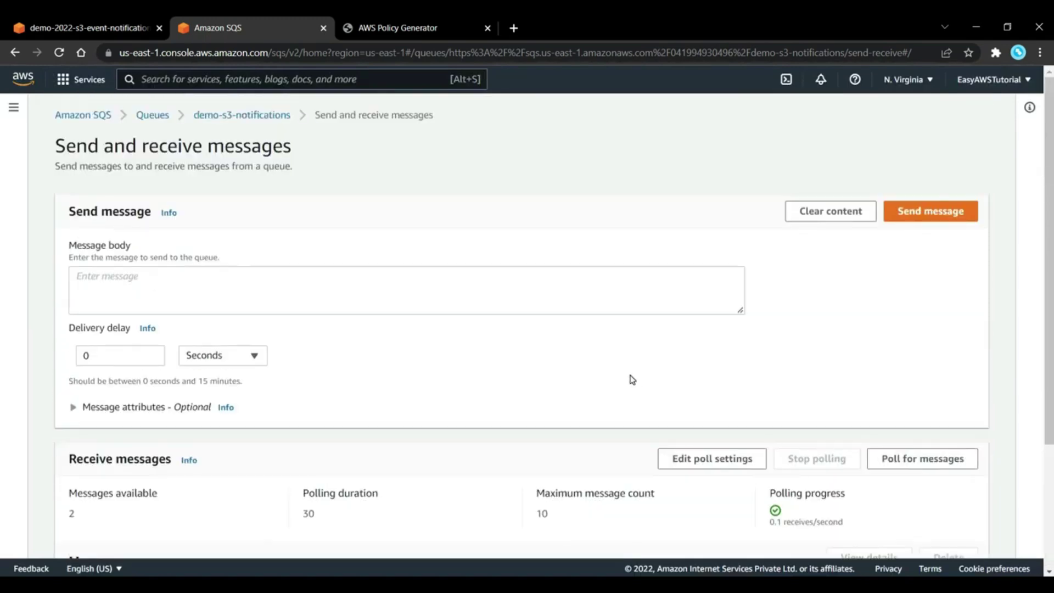